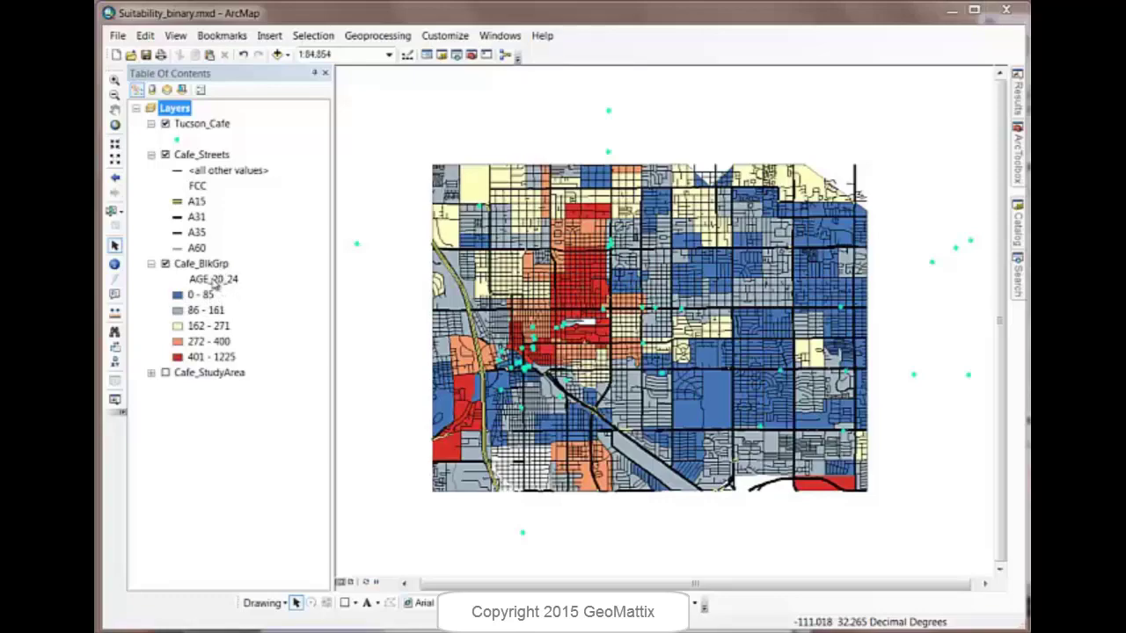
Step: Open the Cafe_BlkGrp attribute table and add a new Float field named Percent_24
right_click(200, 263)
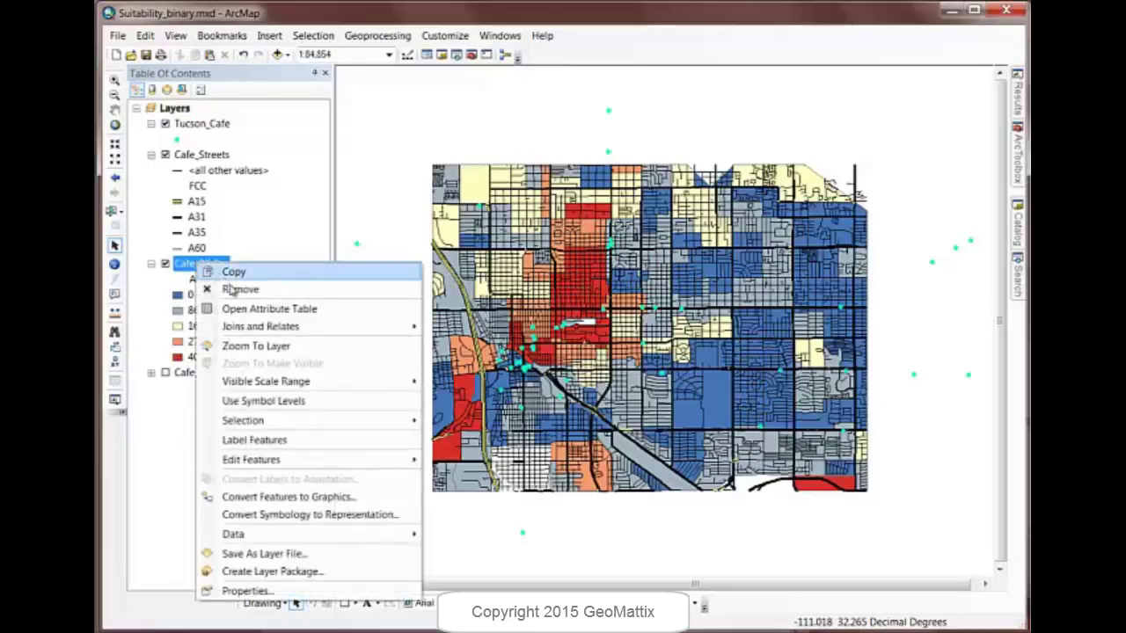
left_click(252, 309)
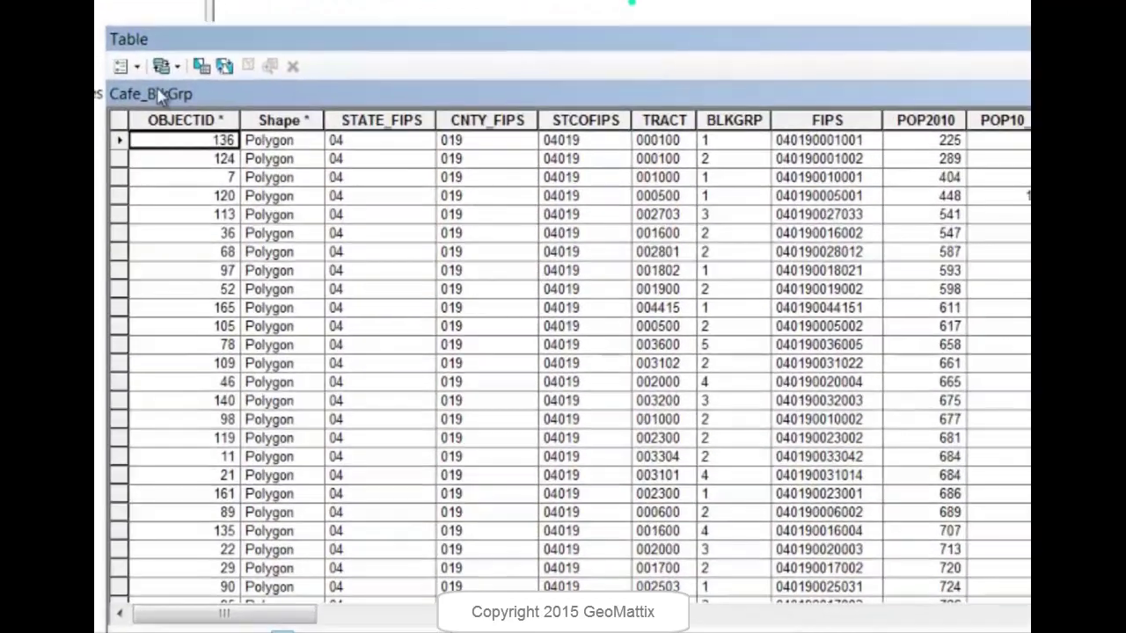
left_click(123, 66)
left_click(187, 233)
type("Percent_24")
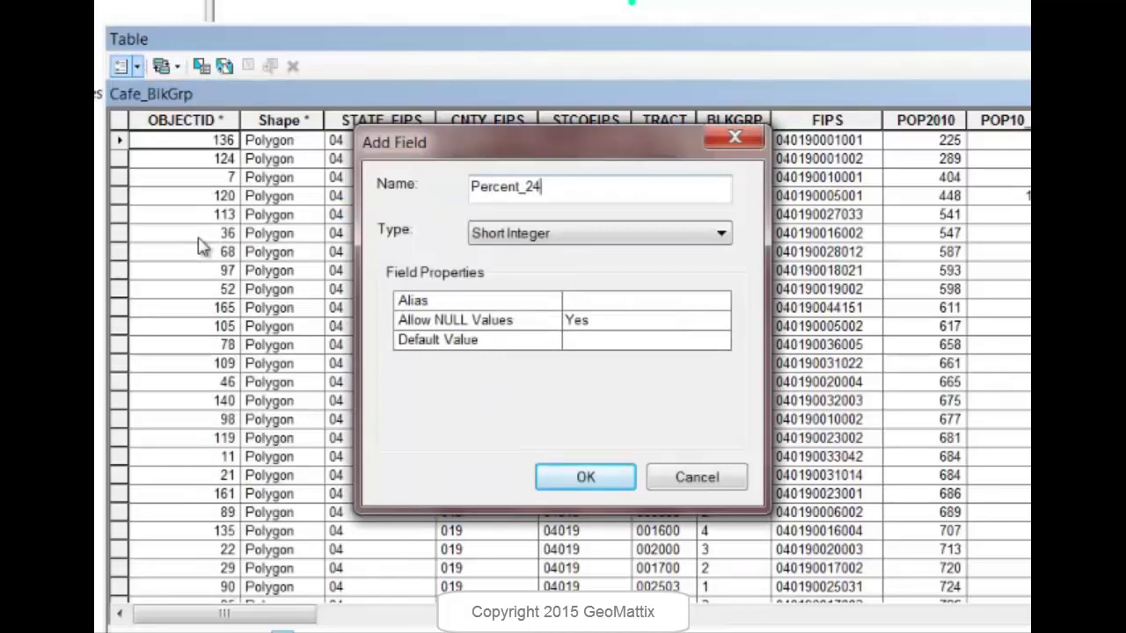
left_click(671, 233)
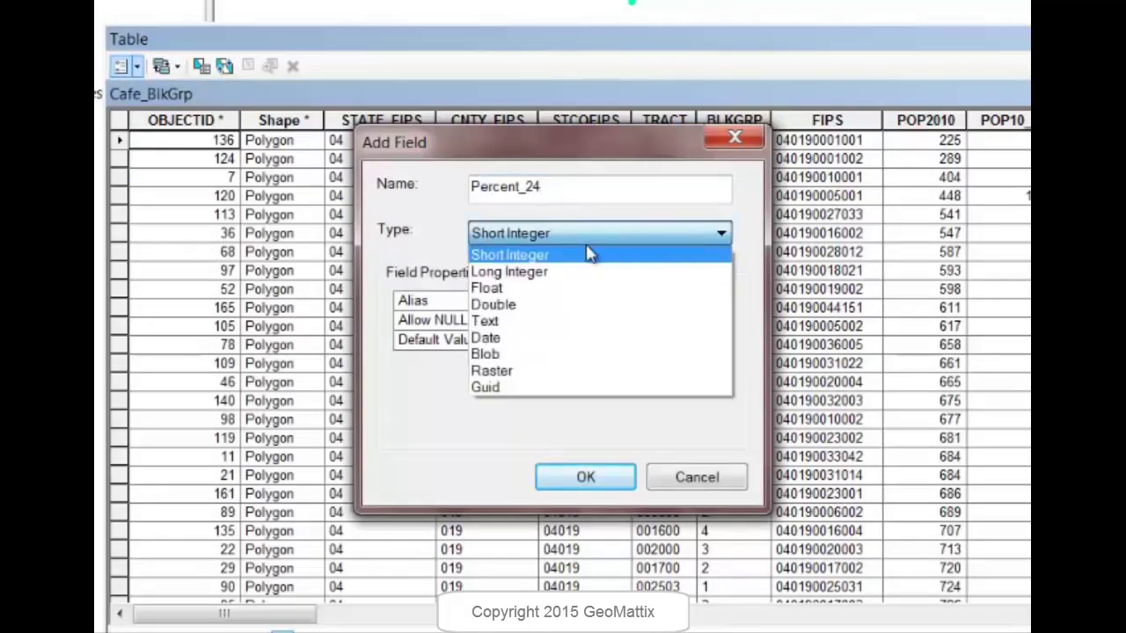
left_click(498, 290)
left_click(585, 476)
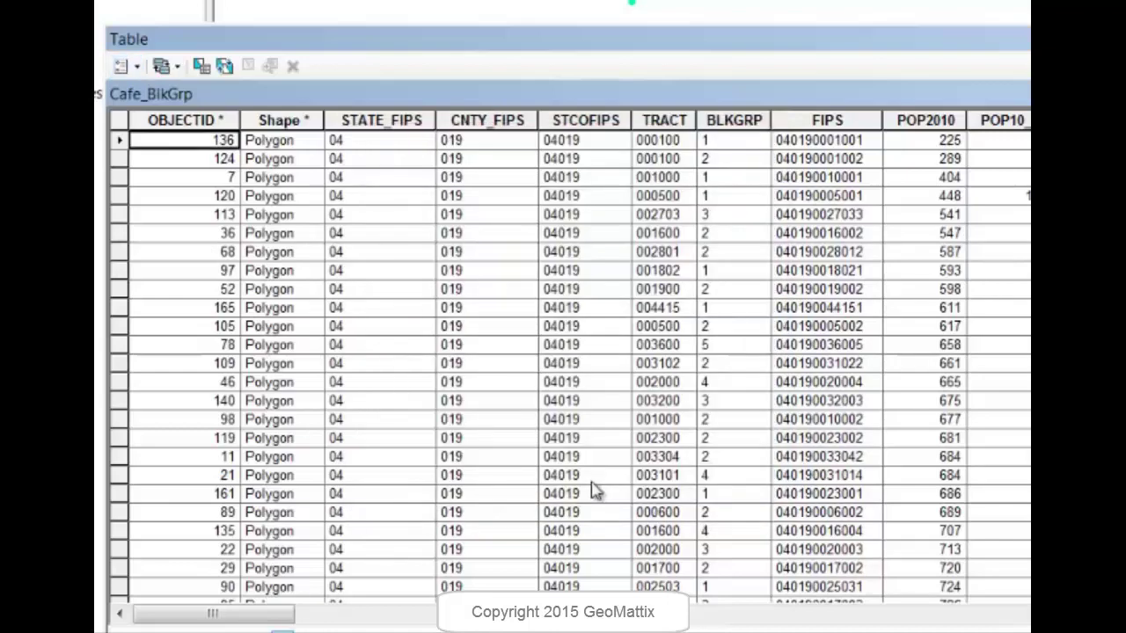
left_click_drag(243, 612, 1003, 616)
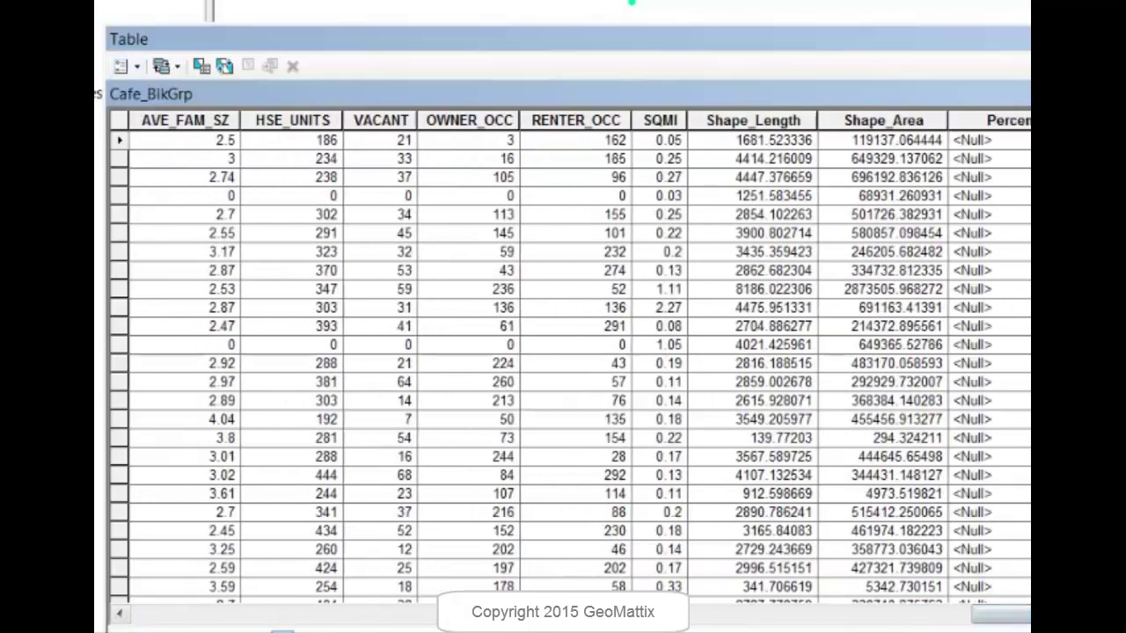
Step: Calculate Percent_24 as [AGE_20_24] / [POP2010] * 100 with the Field Calculator
right_click(1010, 123)
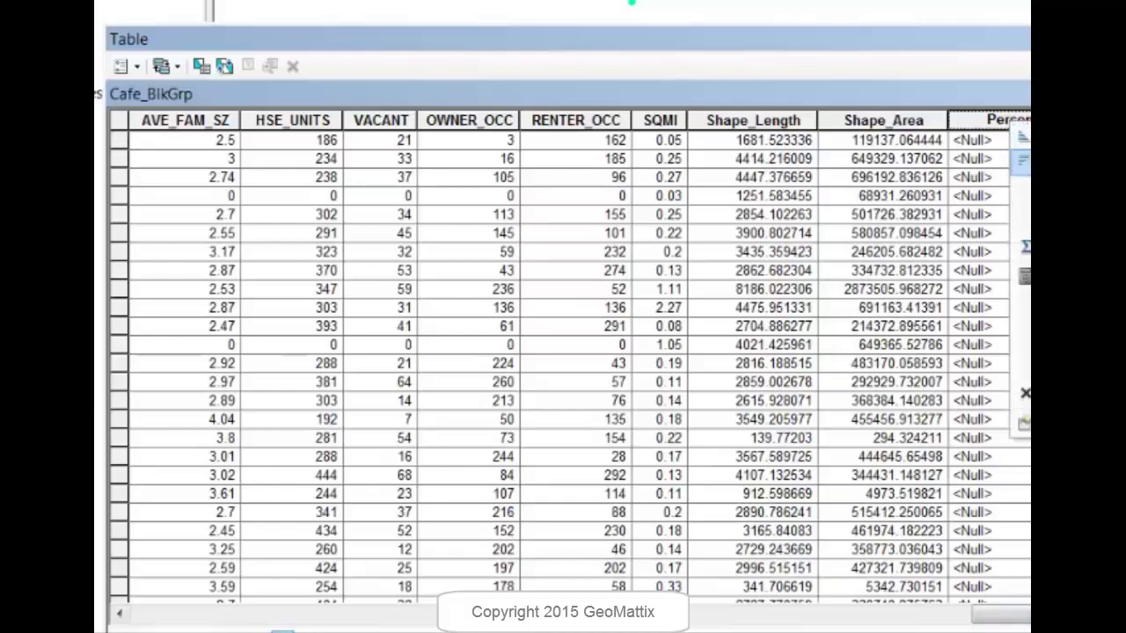
left_click(1020, 304)
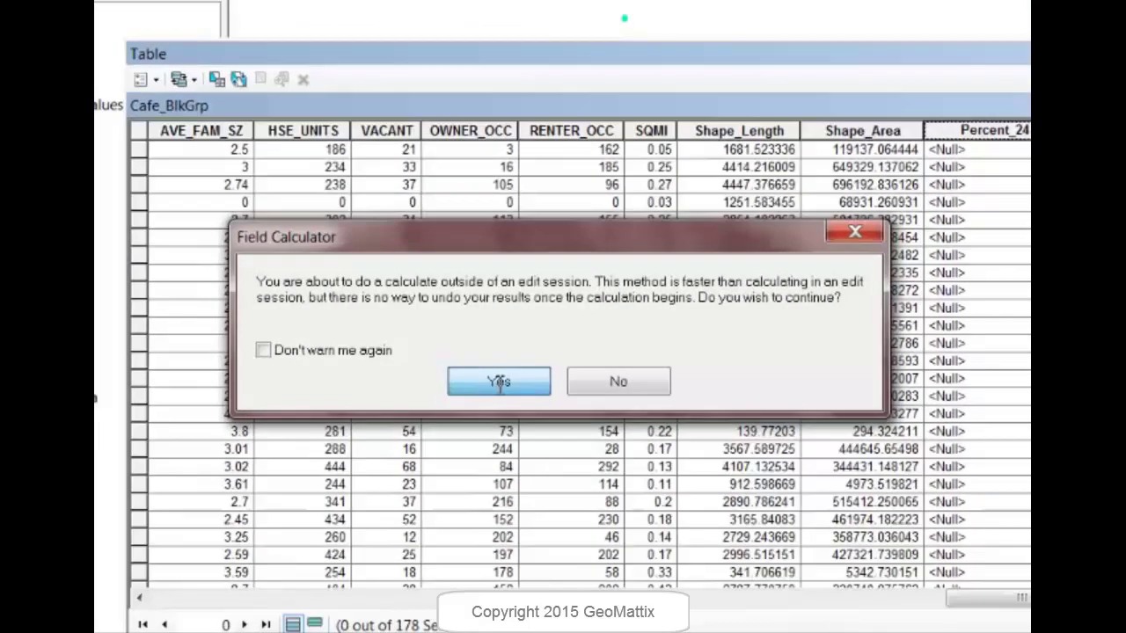
left_click(499, 386)
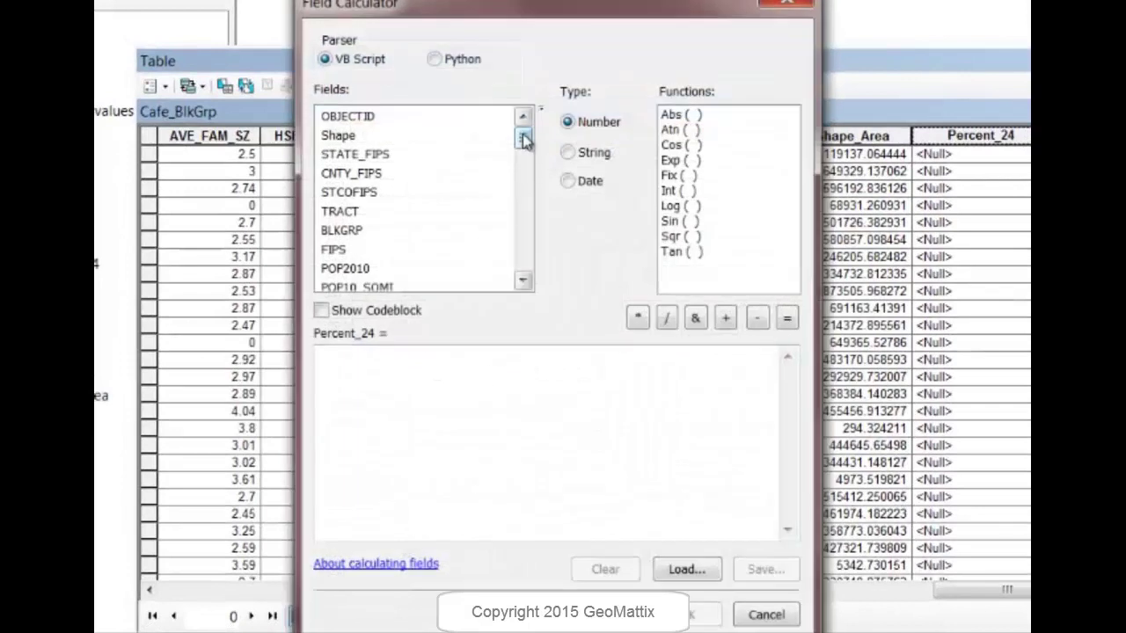
left_click_drag(523, 141, 524, 196)
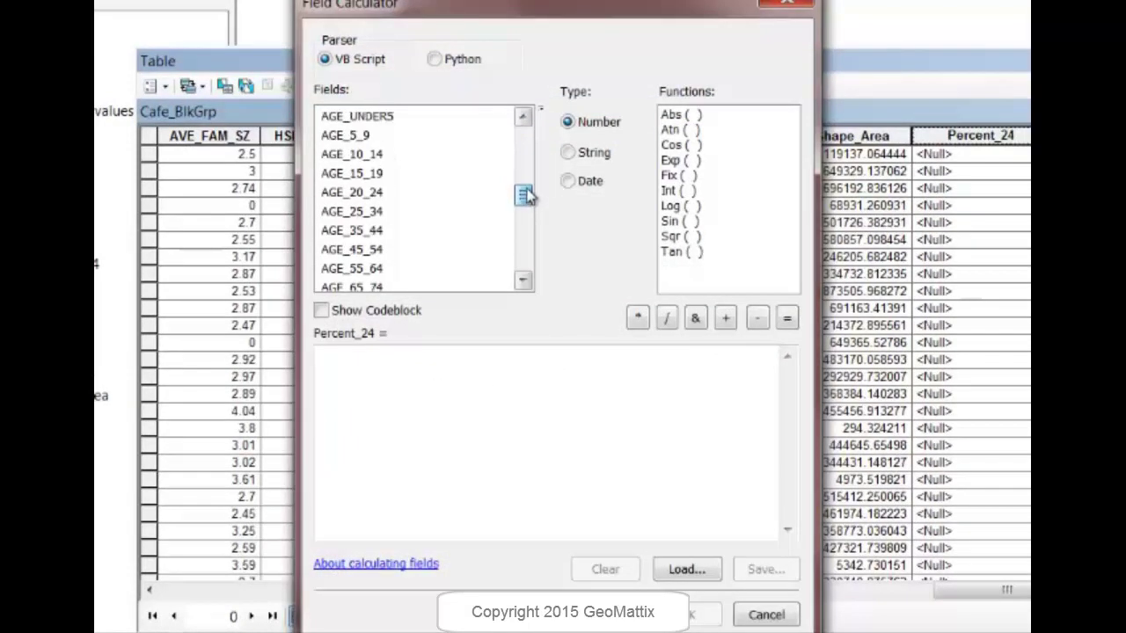
double_click(359, 195)
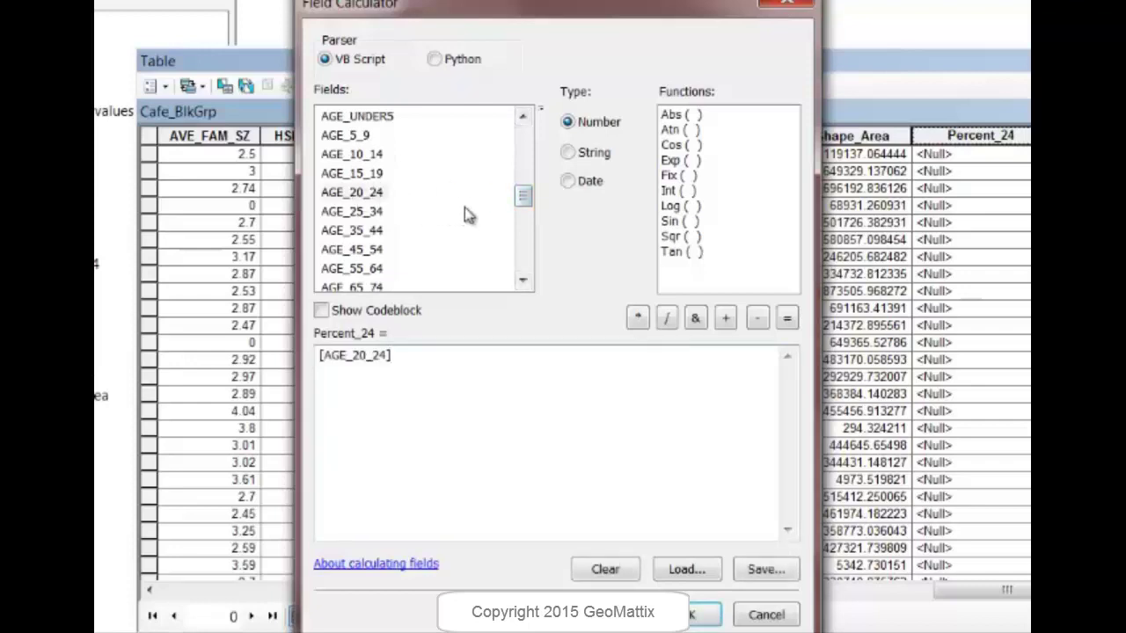
left_click(666, 319)
left_click_drag(524, 201, 524, 151)
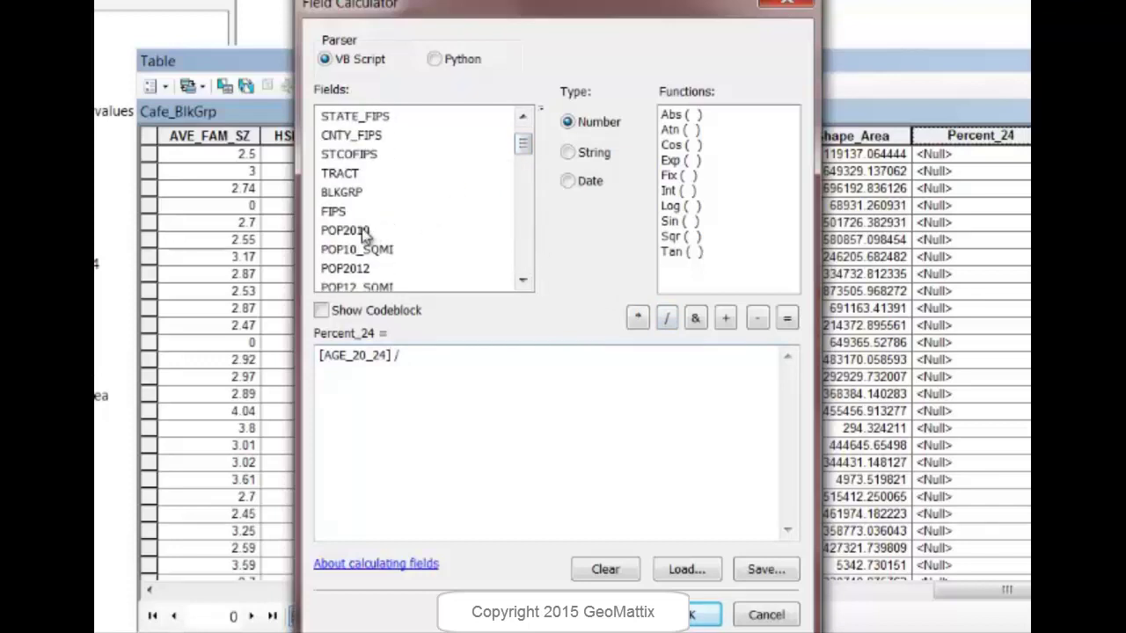
double_click(367, 230)
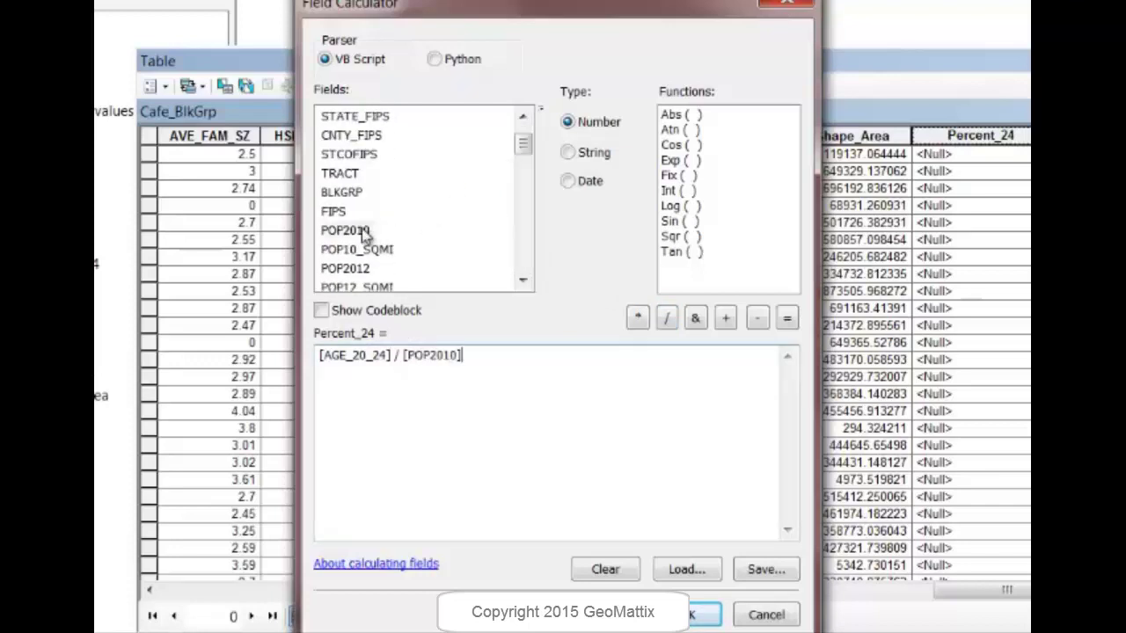
left_click(637, 318)
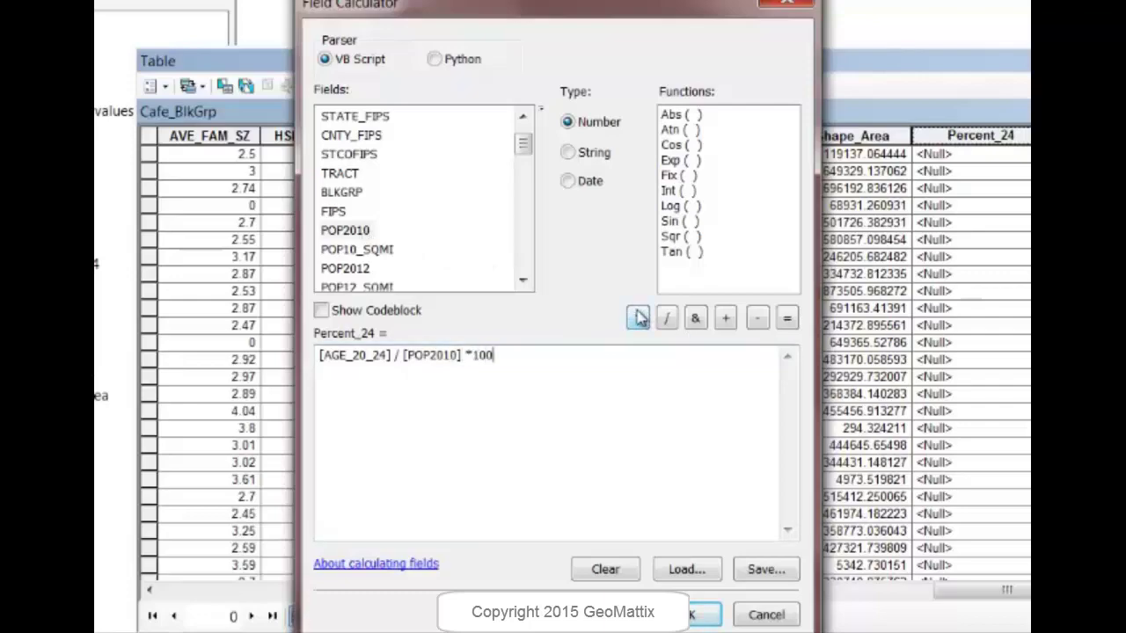
left_click(714, 615)
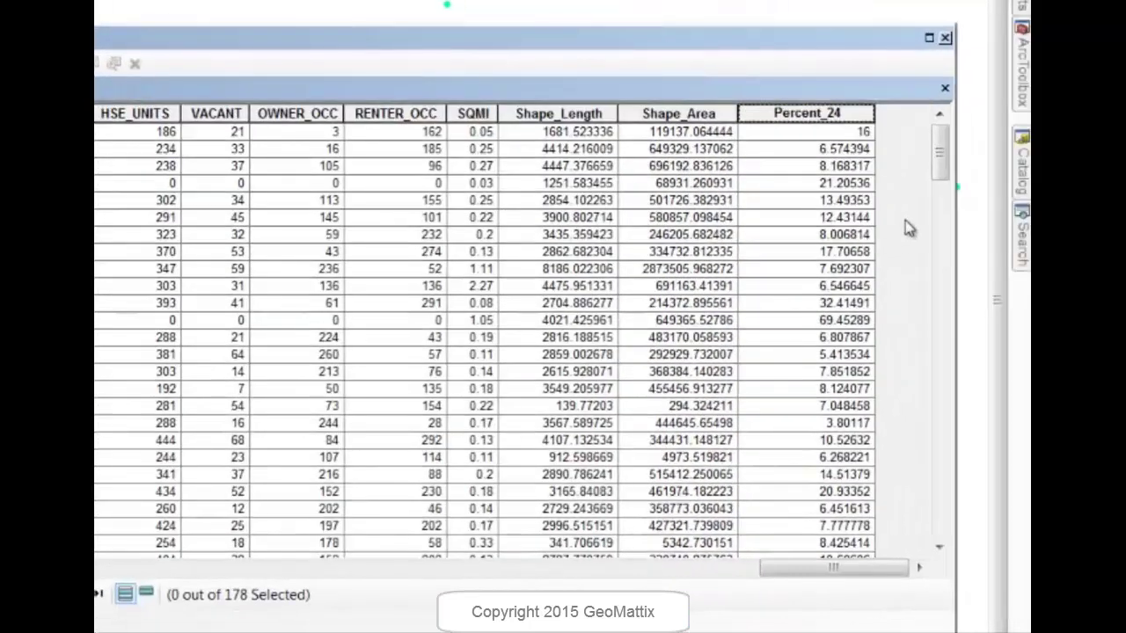
Step: Sort the attribute table ascending by Percent_24
right_click(832, 119)
left_click(867, 125)
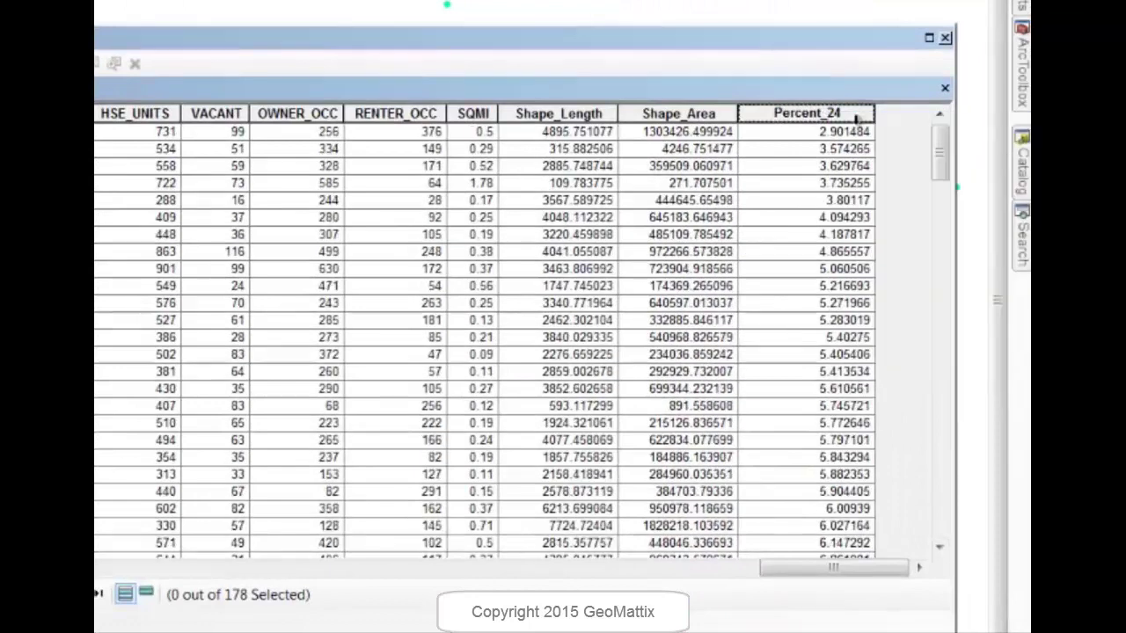
left_click_drag(940, 154, 942, 45)
Step: Close the table and set Cafe_BlkGrp's graduated-color symbology to use the Percent_24 field
left_click(946, 39)
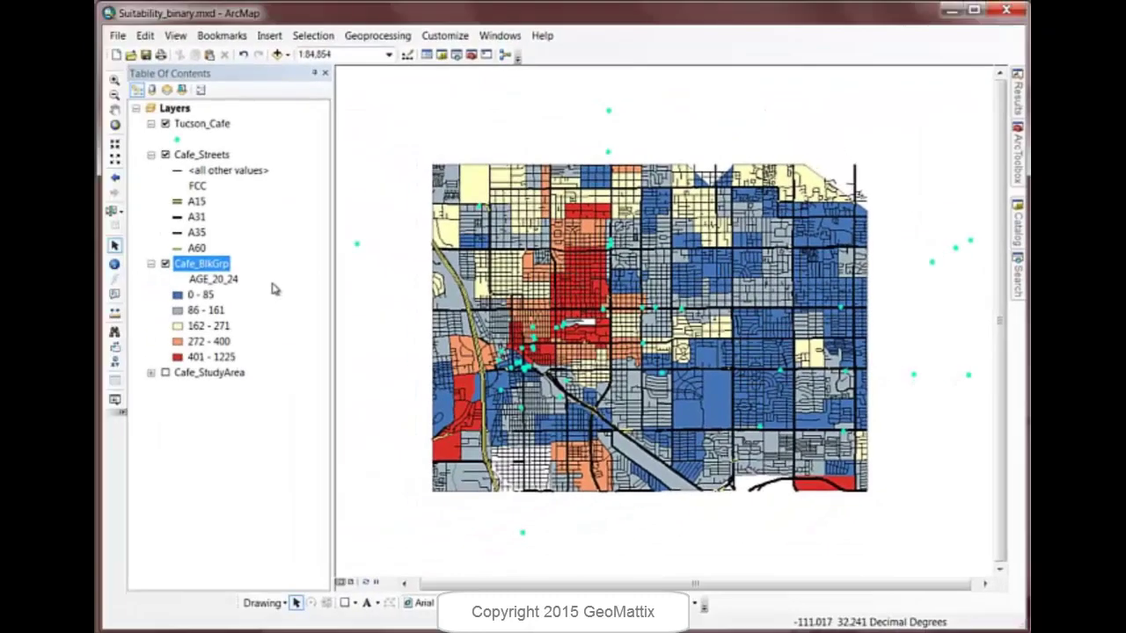
double_click(213, 265)
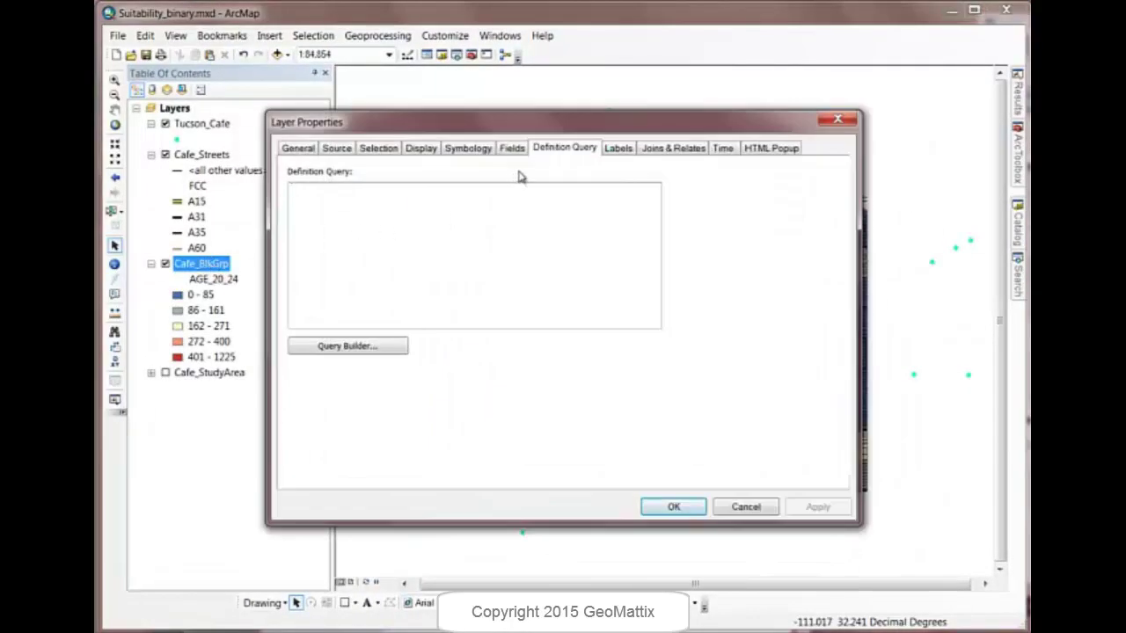
left_click(474, 150)
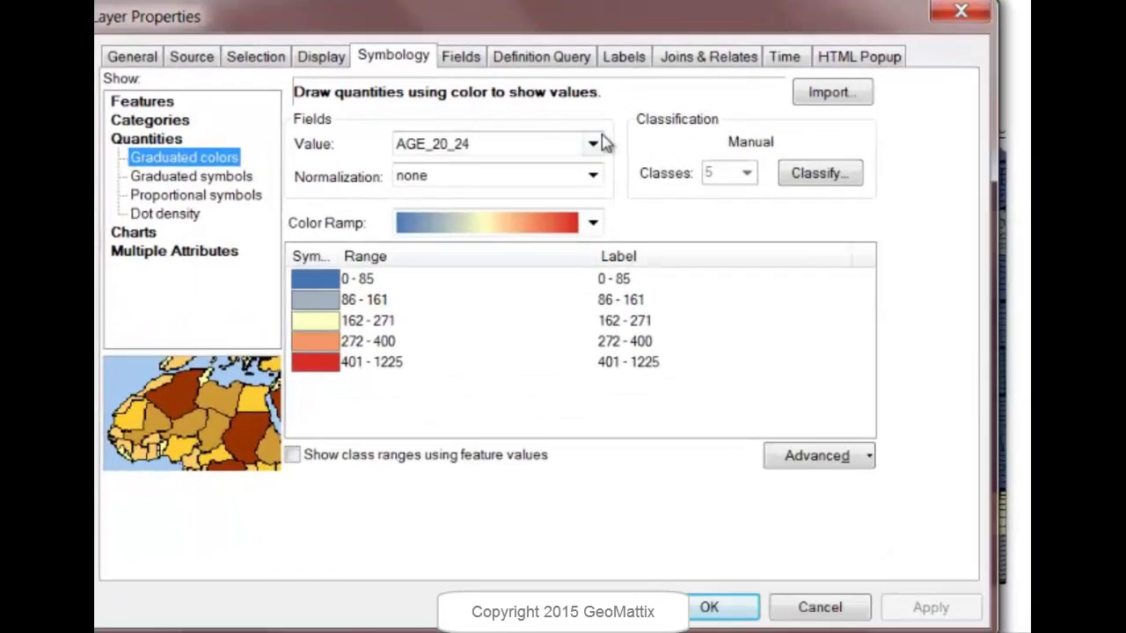
left_click(598, 201)
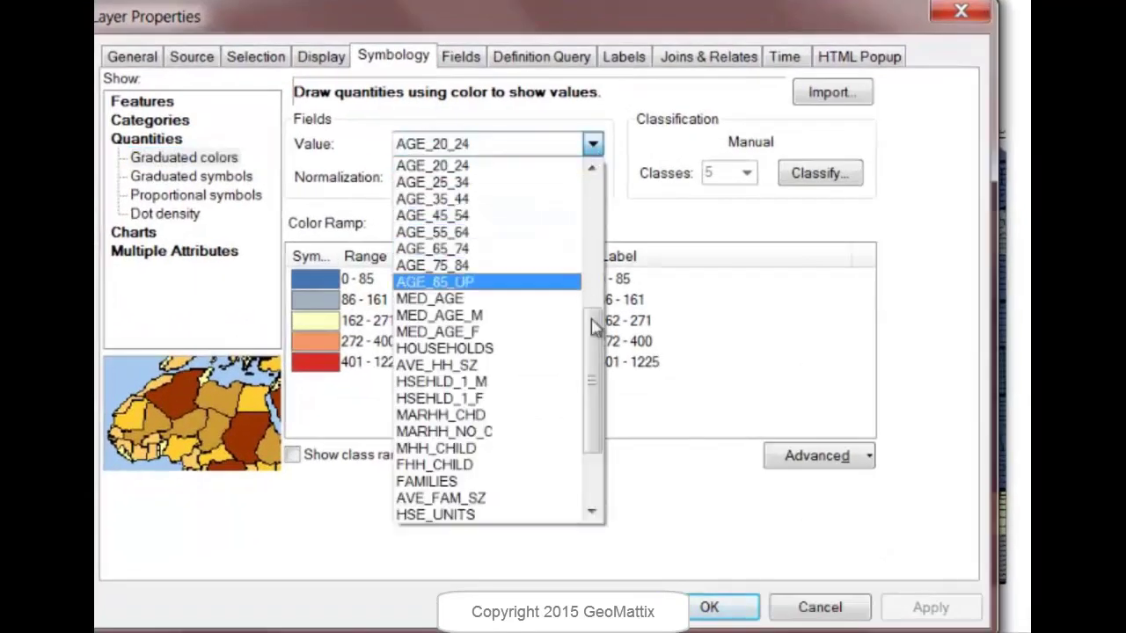
left_click_drag(593, 326, 589, 435)
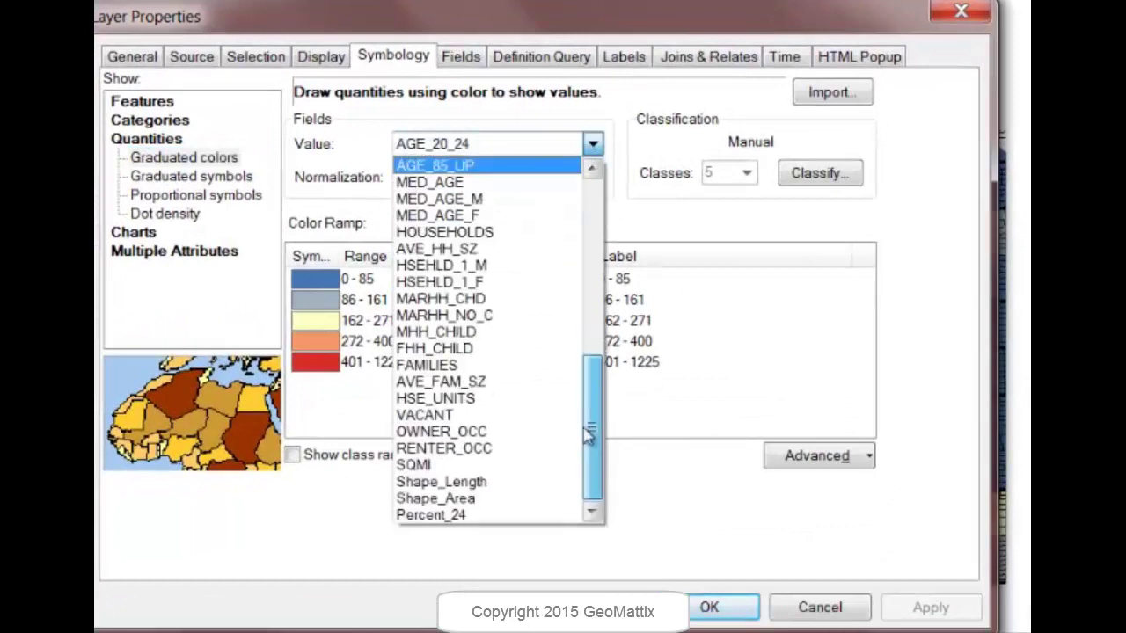
left_click(446, 516)
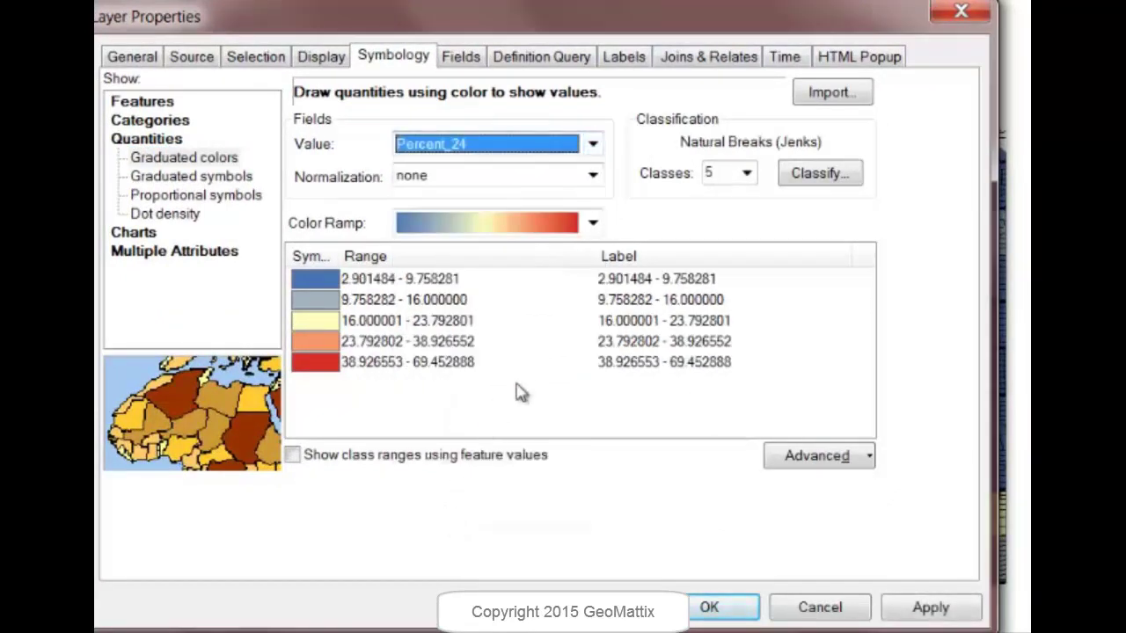
left_click(723, 613)
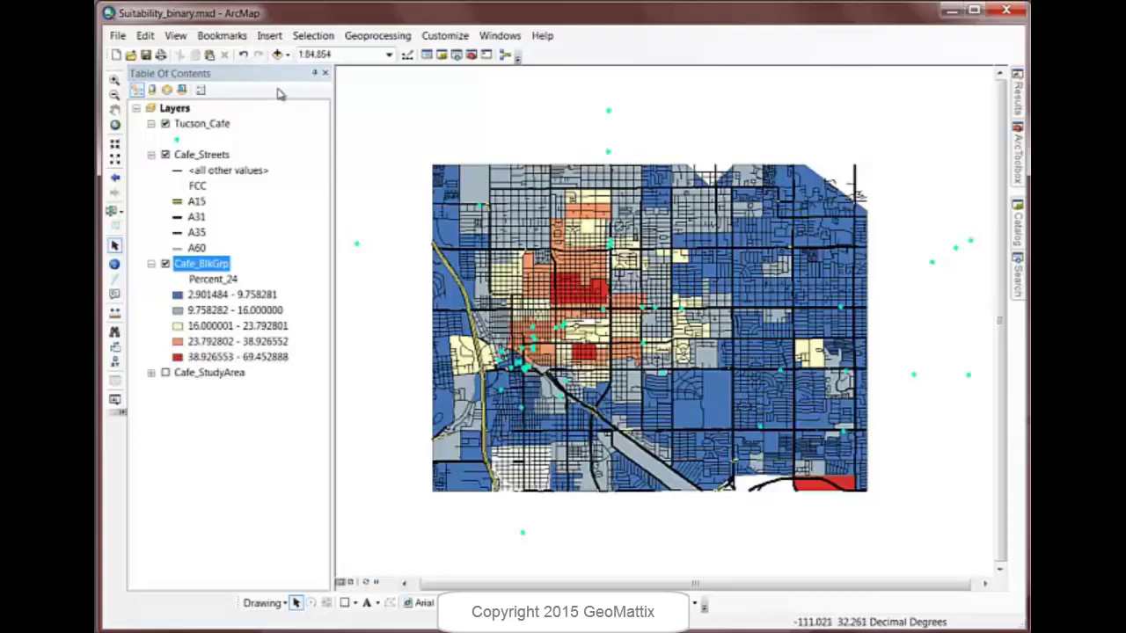
Step: Select Cafe_BlkGrp block groups with Percent_24 > 20, then deselect the isolated bottom-right polygon
left_click(309, 41)
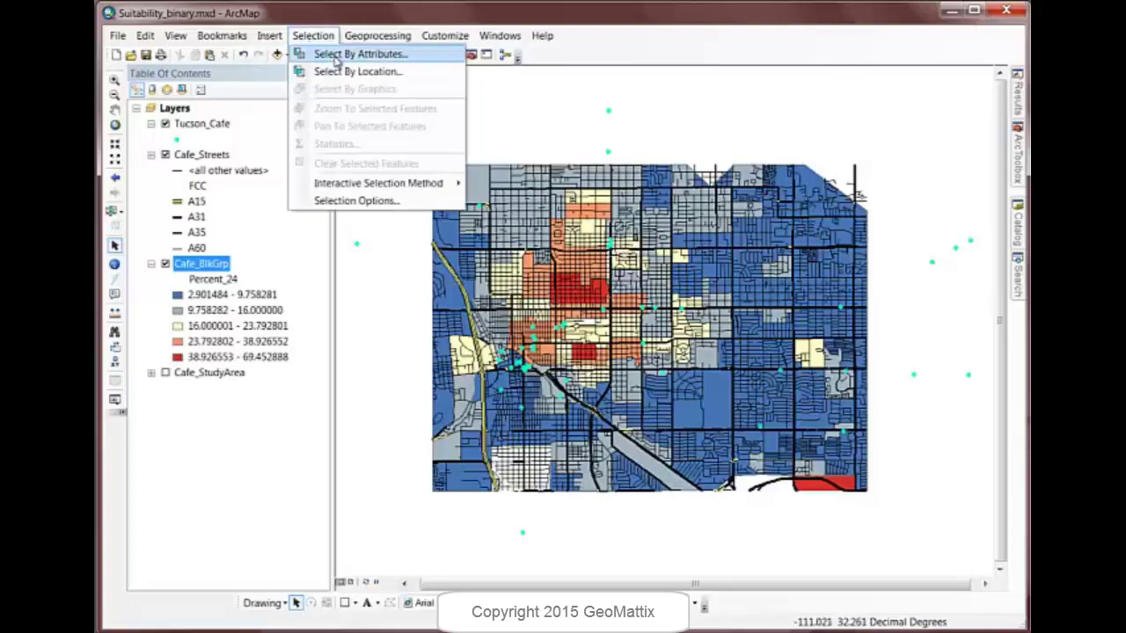
left_click(339, 55)
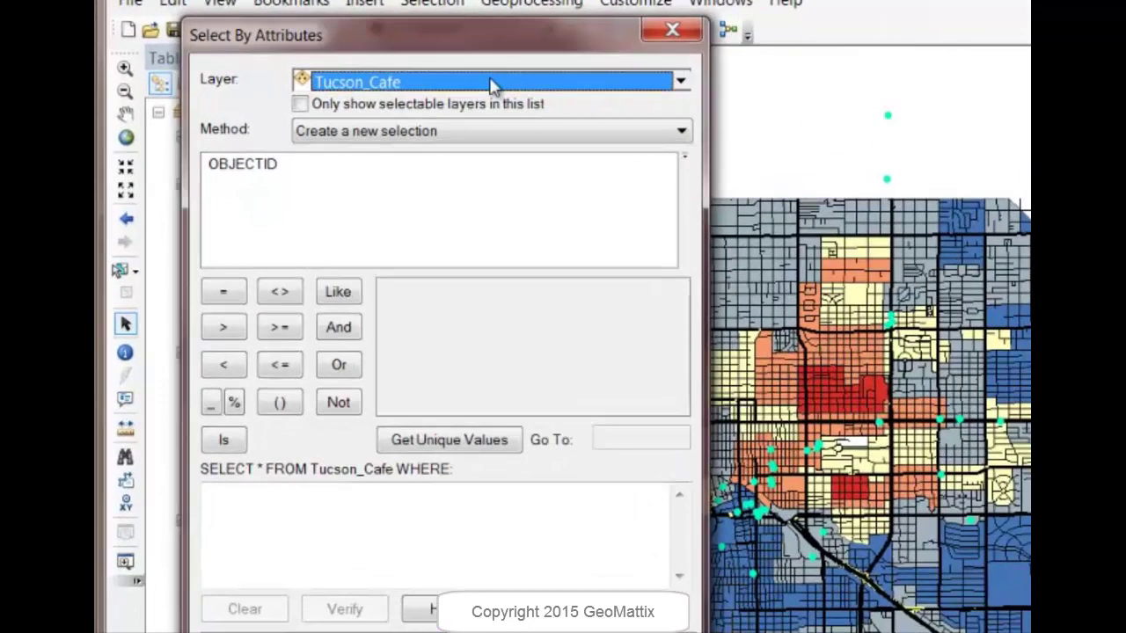
left_click(300, 65)
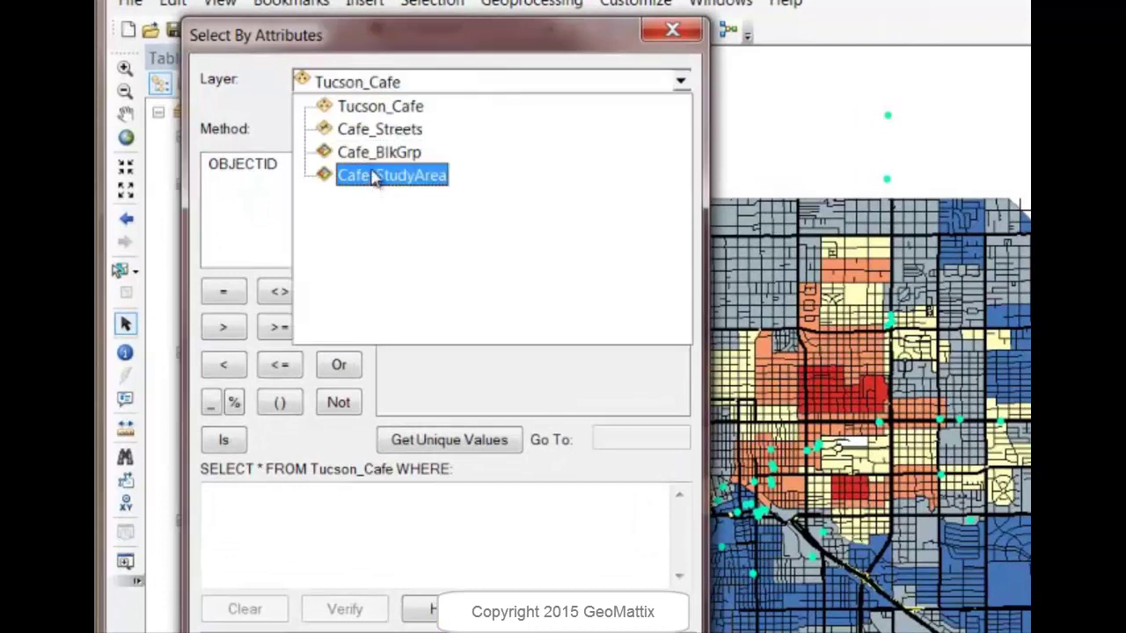
left_click(352, 153)
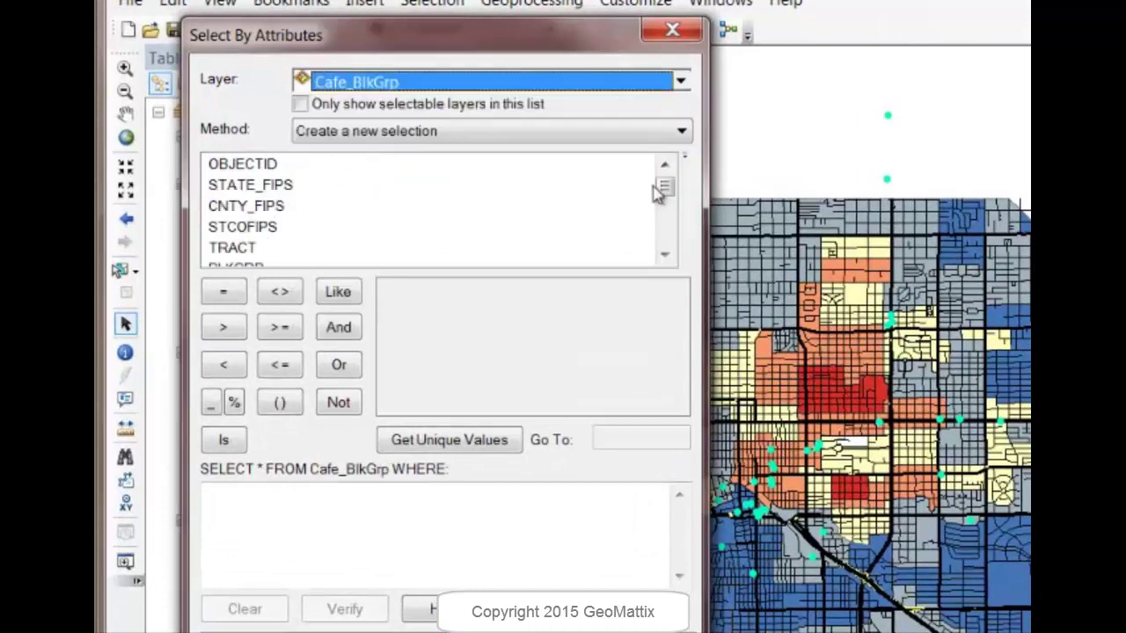
left_click_drag(665, 196, 664, 242)
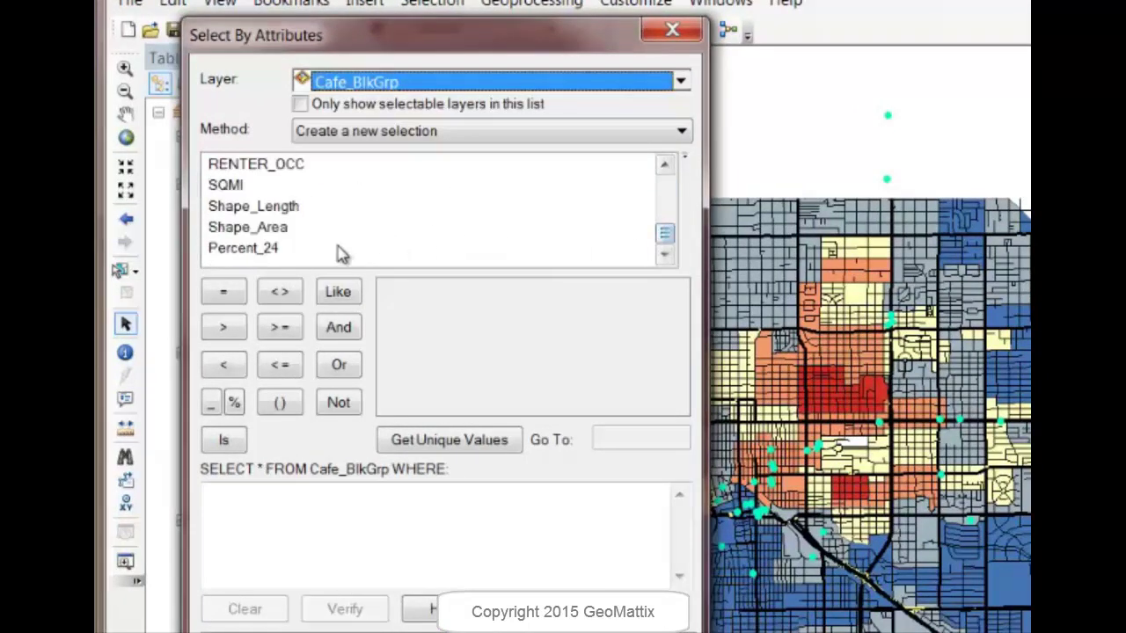
double_click(276, 250)
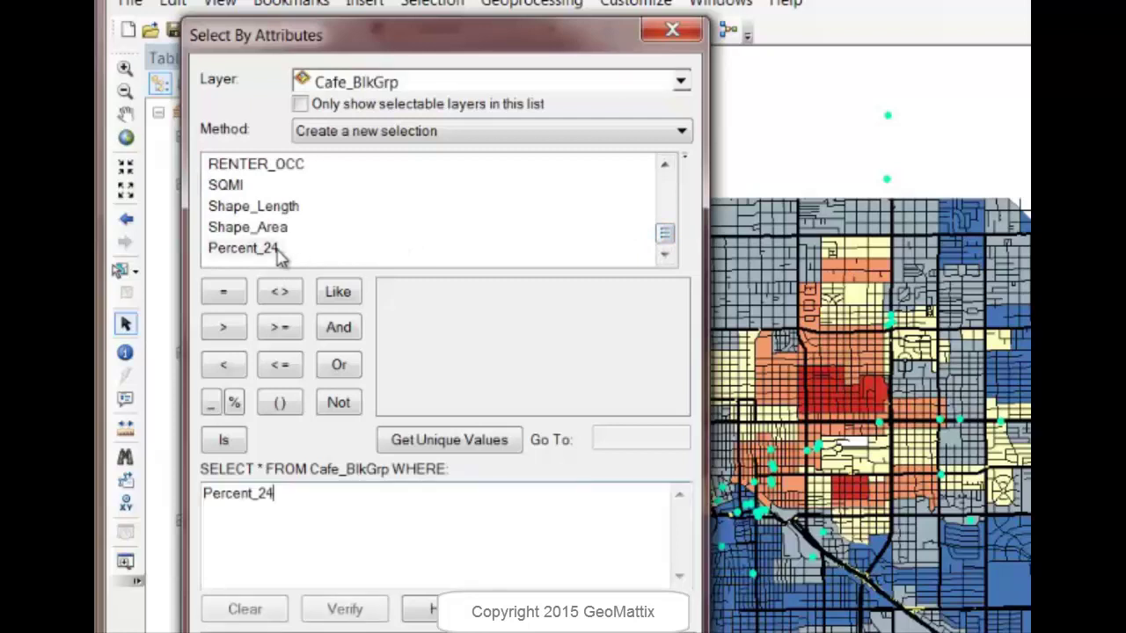
left_click(226, 333)
type("20")
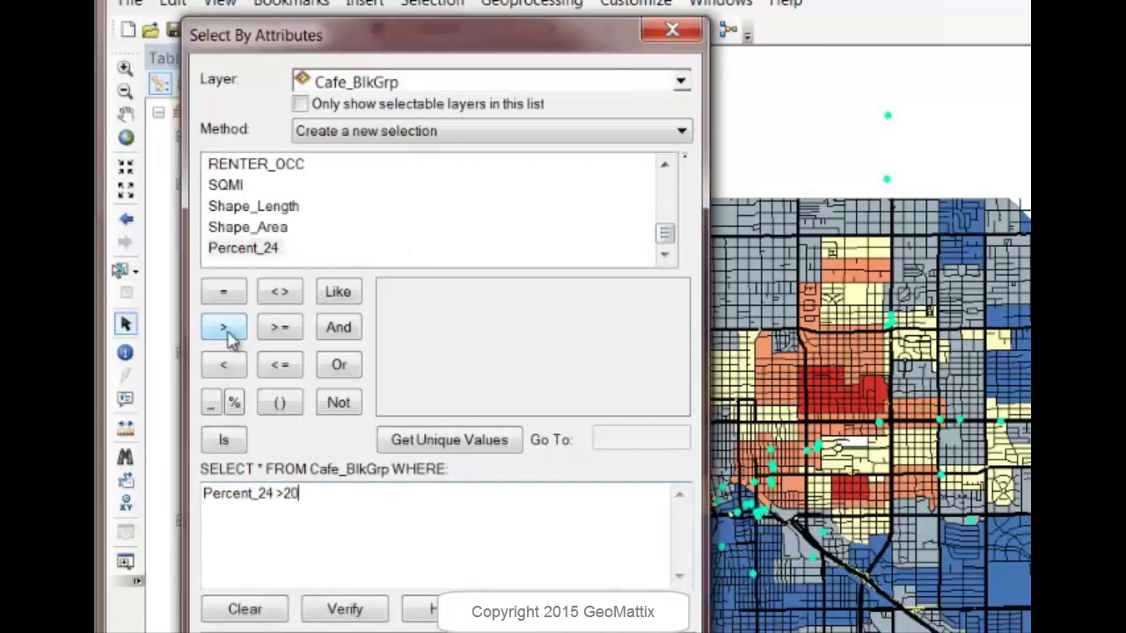
left_click(492, 629)
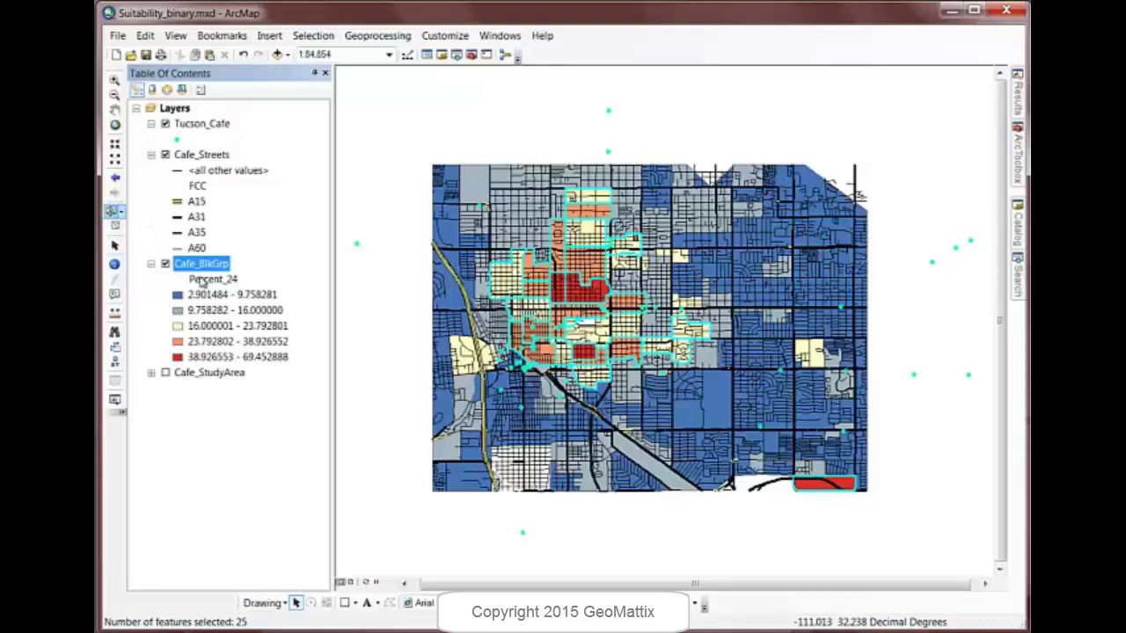
left_click(822, 492, "ctrl")
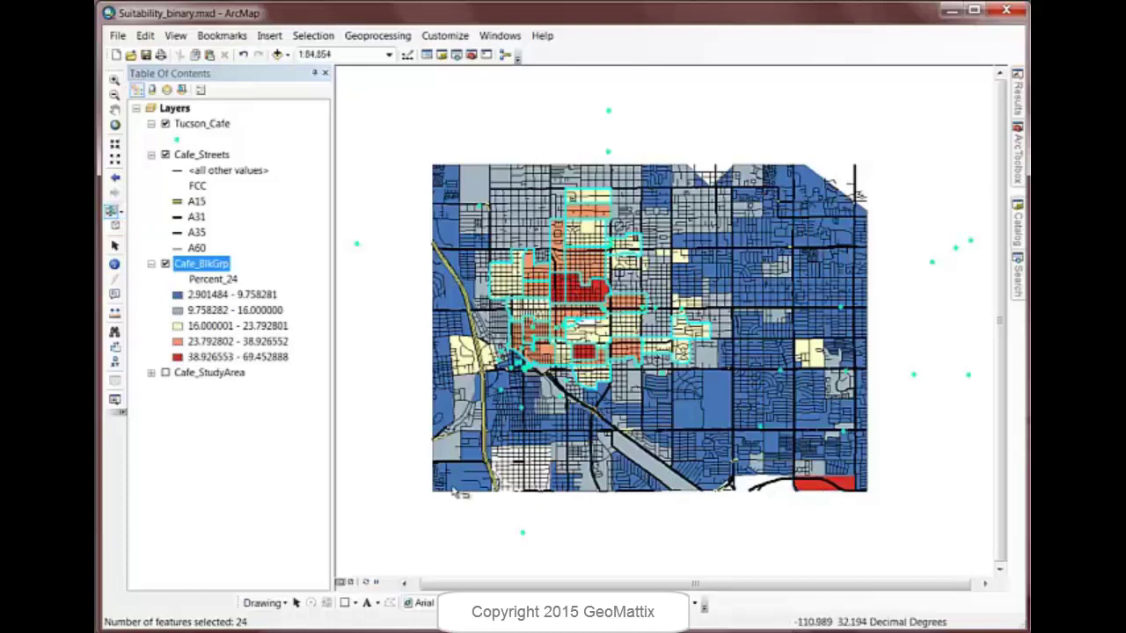
Step: Export the selected block groups to Tucson_Cafe.gdb as Target_Pop_b and add the result to the map
right_click(190, 266)
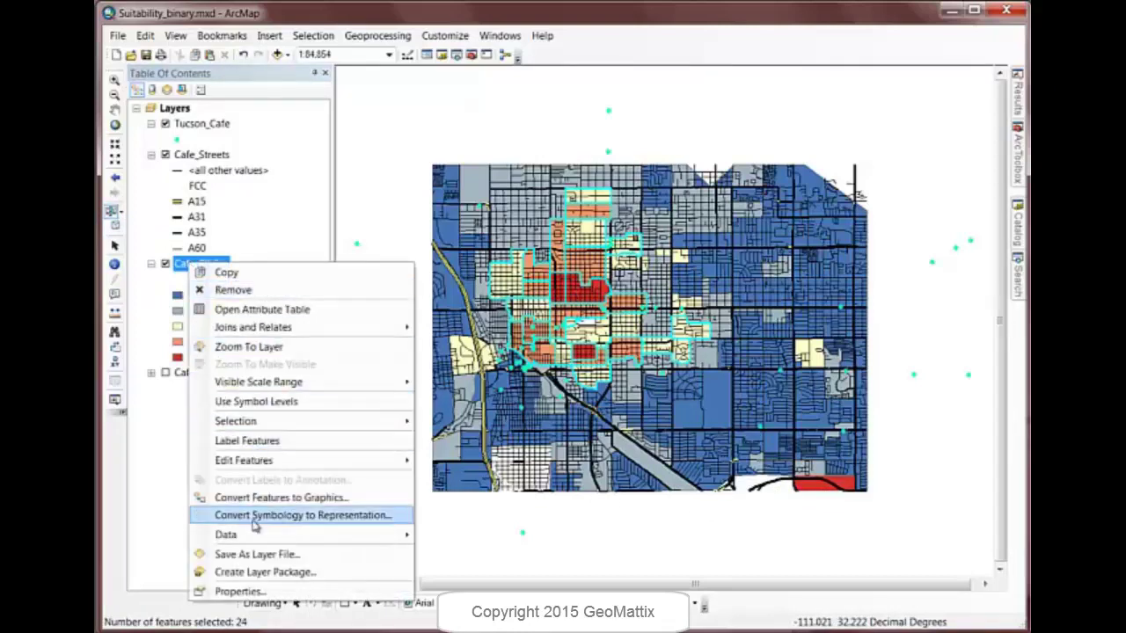
mouse_move(255, 534)
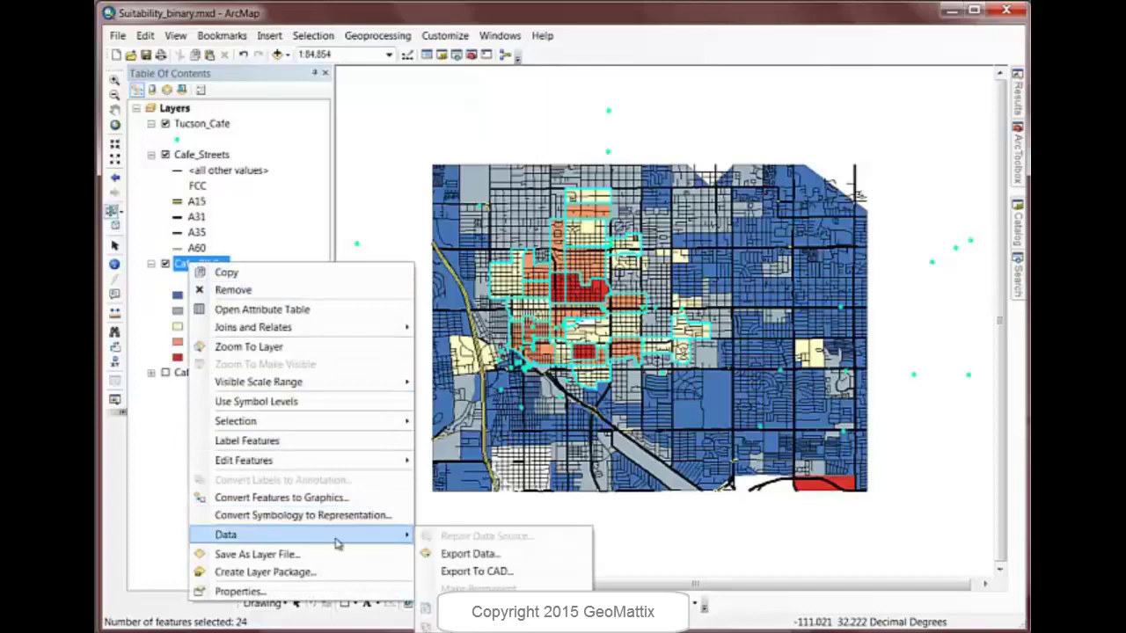
left_click(473, 556)
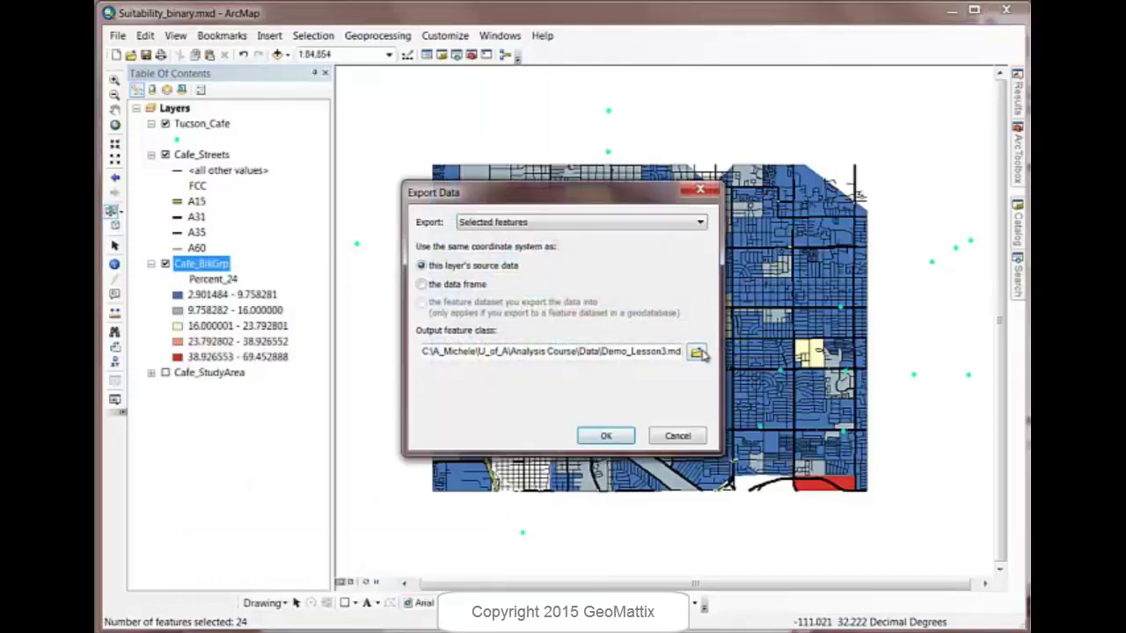
left_click(695, 351)
left_click(583, 282)
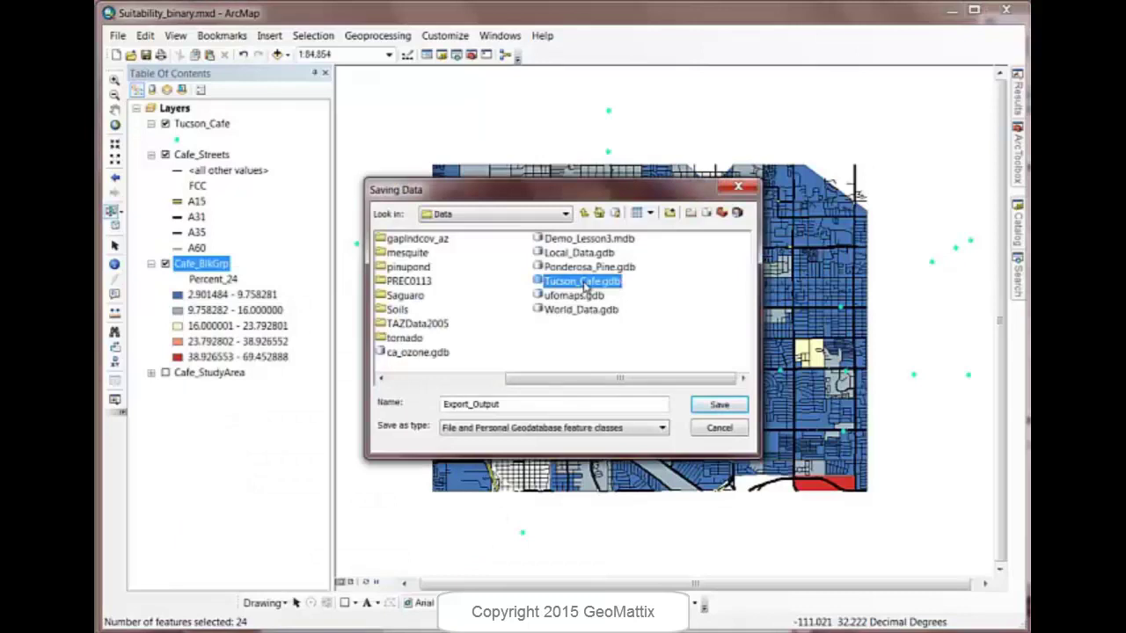
double_click(583, 282)
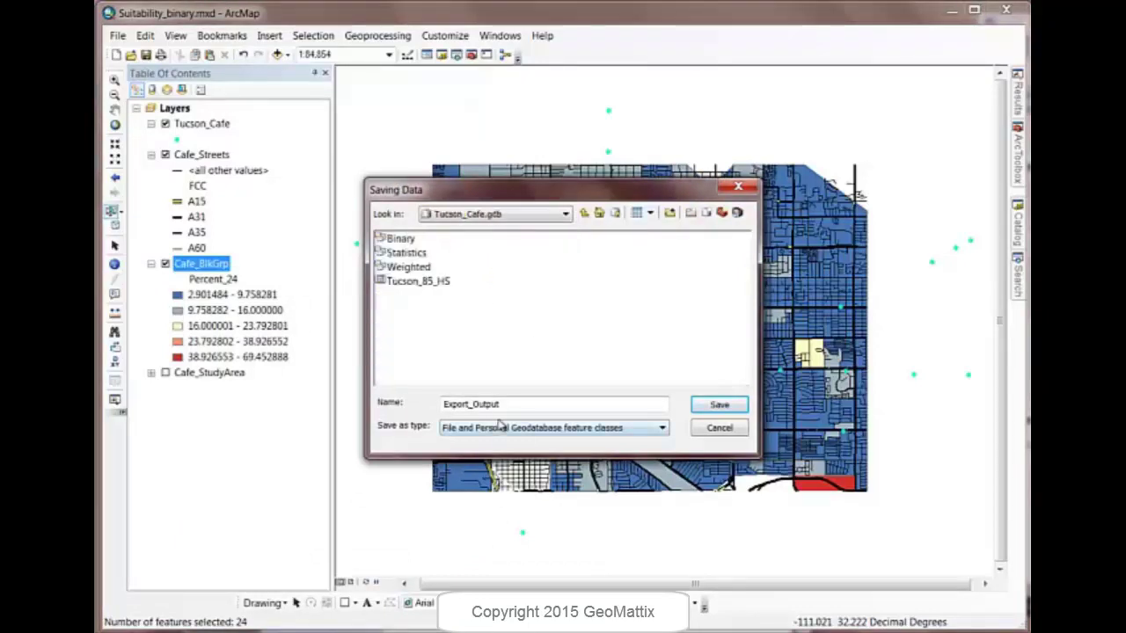
left_click_drag(506, 405, 433, 417)
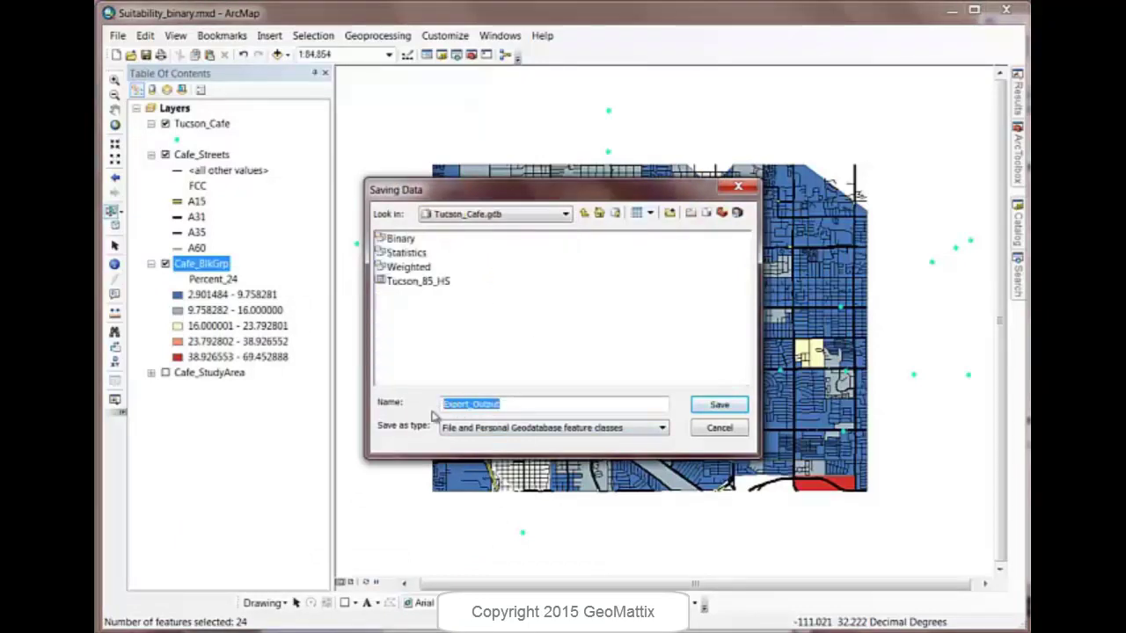
type("Target_P")
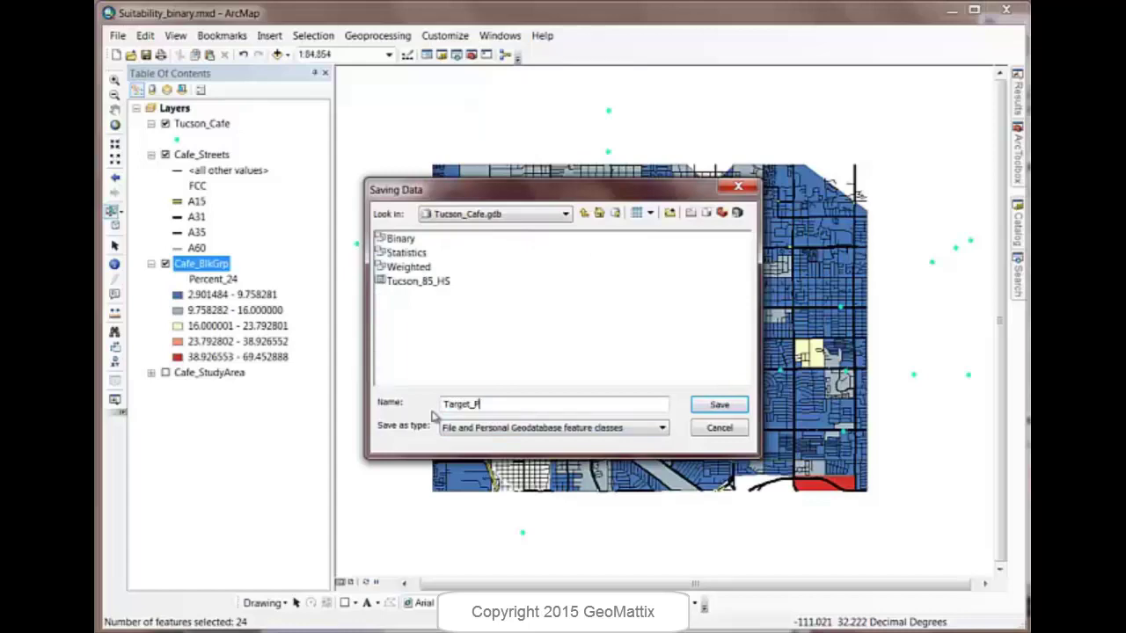
type("op_b")
left_click(718, 405)
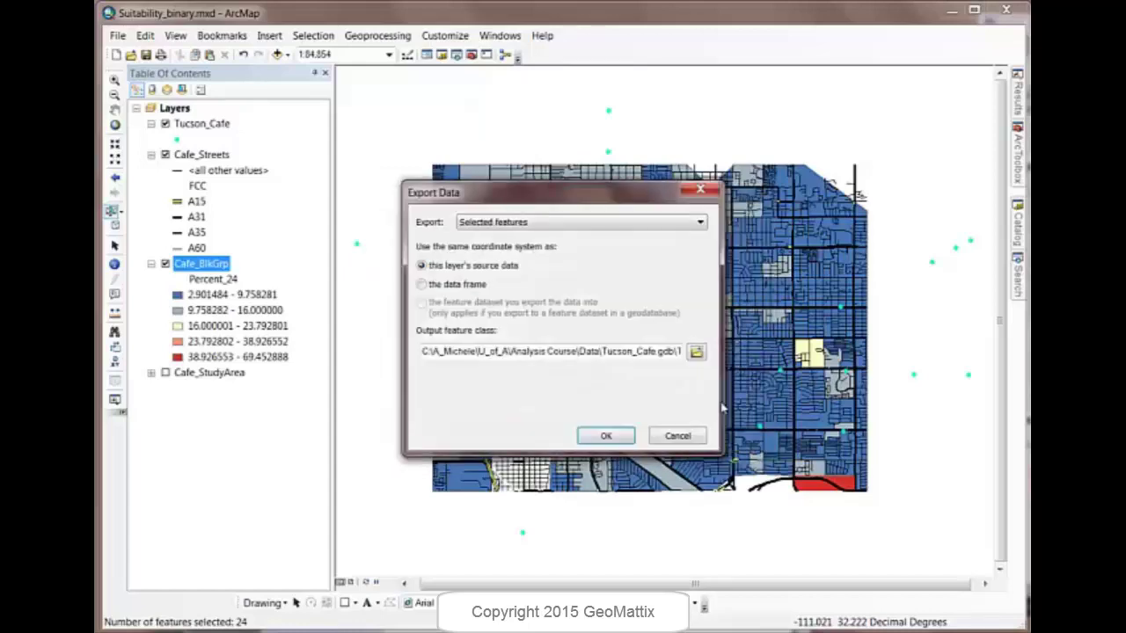
left_click(607, 437)
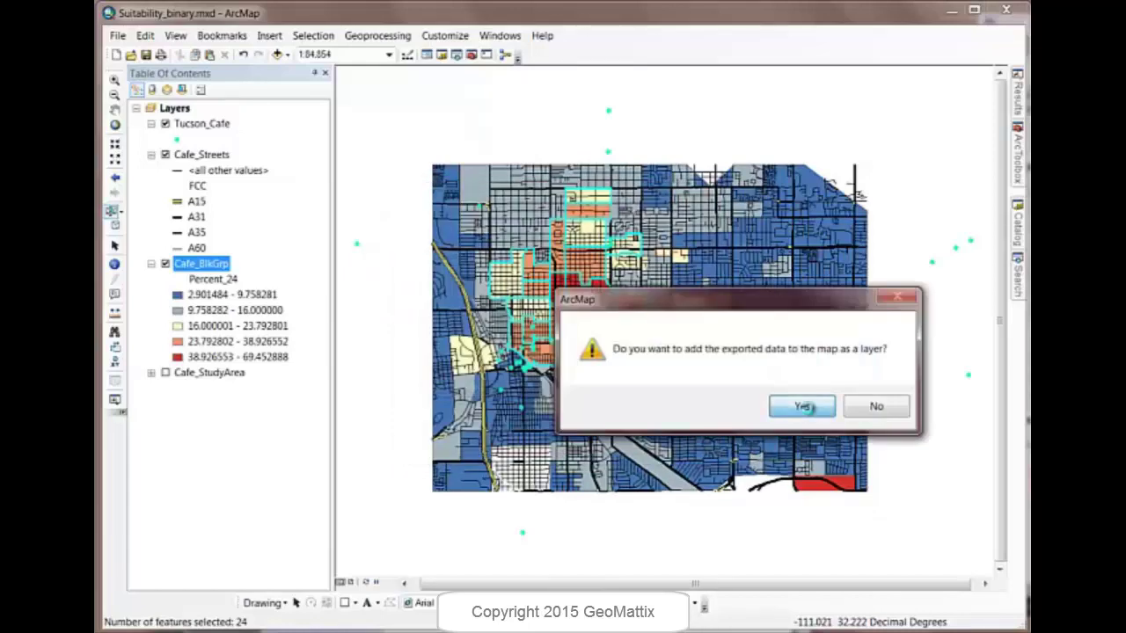
left_click(804, 404)
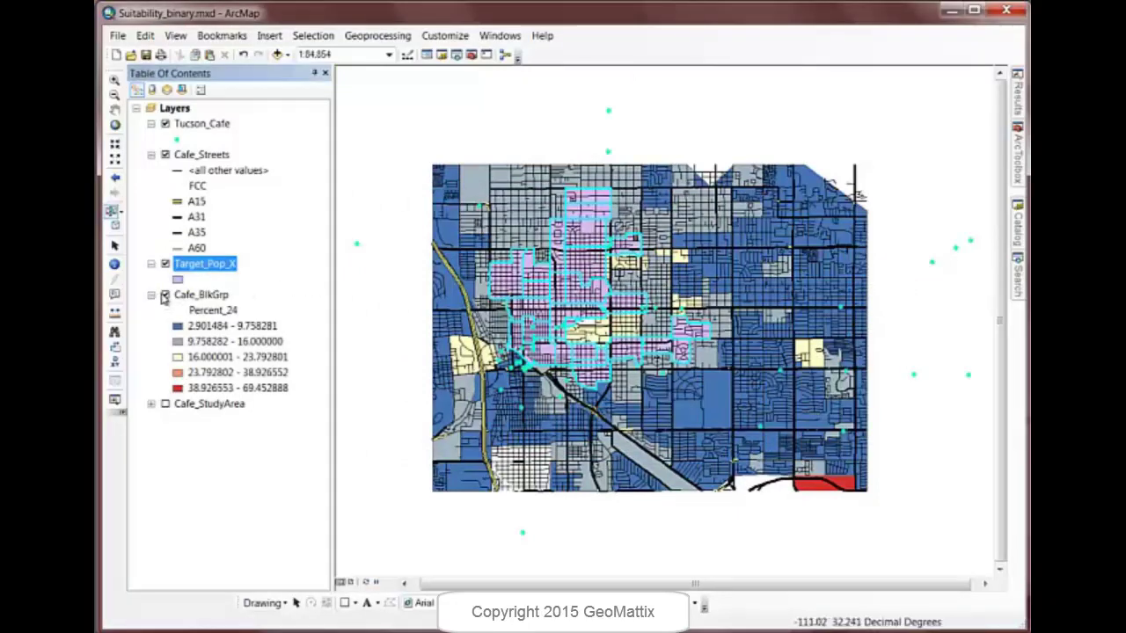
Step: Turn off the Cafe_BlkGrp layer in the Table of Contents
left_click(164, 295)
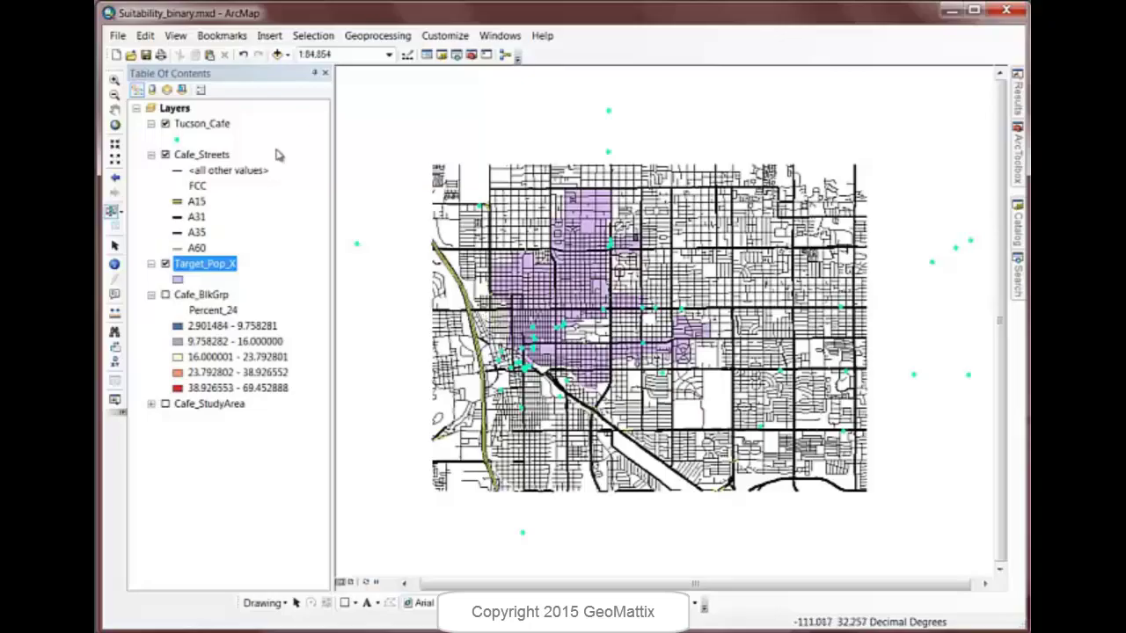
Step: Start a Select By Attributes query on the Cafe_Streets layer
left_click(312, 36)
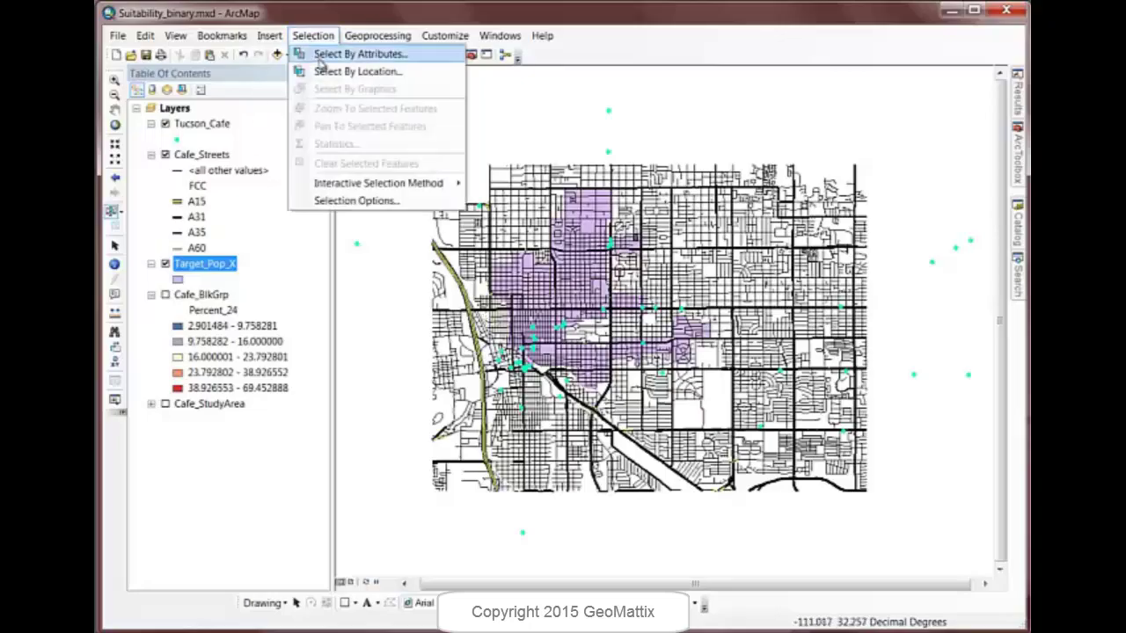
left_click(348, 55)
left_click(425, 119)
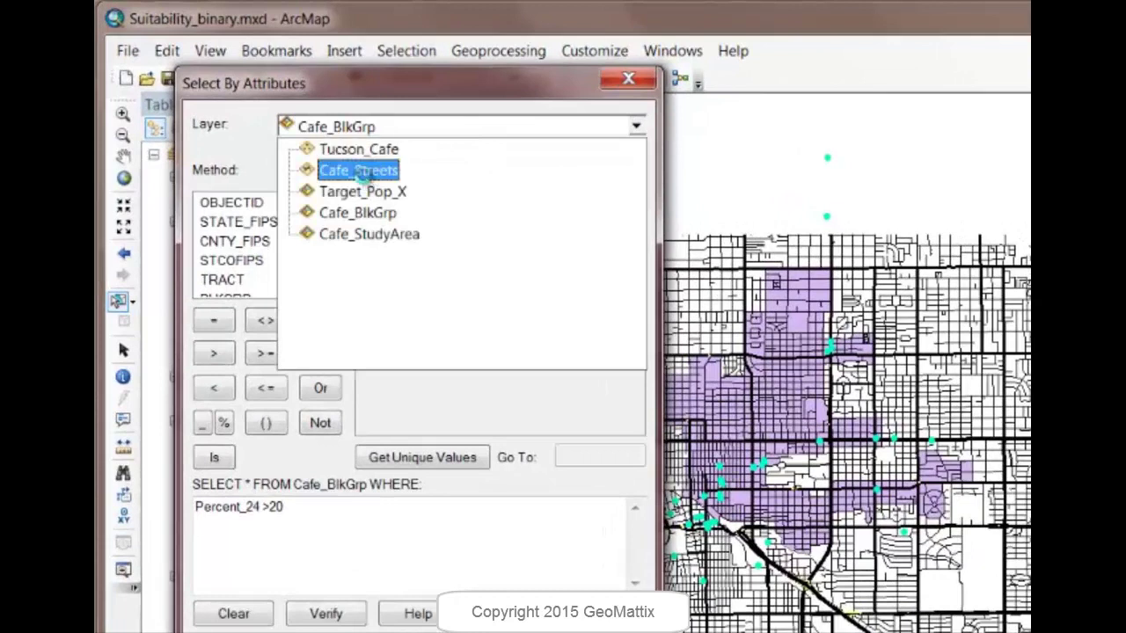
left_click(360, 170)
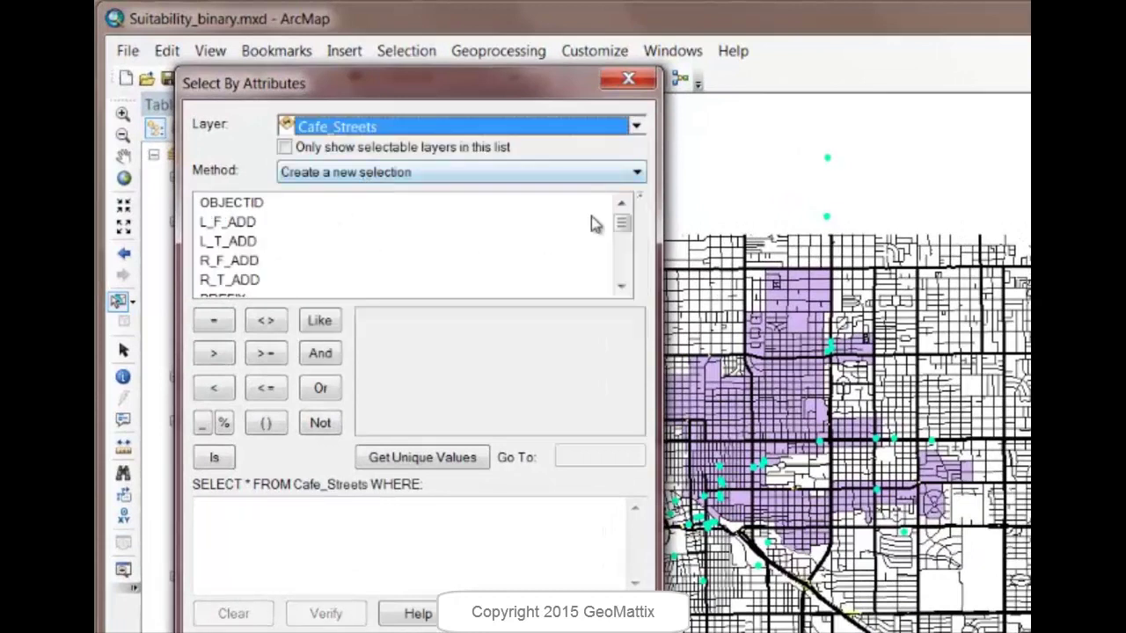
left_click_drag(622, 226, 623, 257)
Step: Select streets where FCC = 'A31' OR FCC = 'A35'
double_click(212, 243)
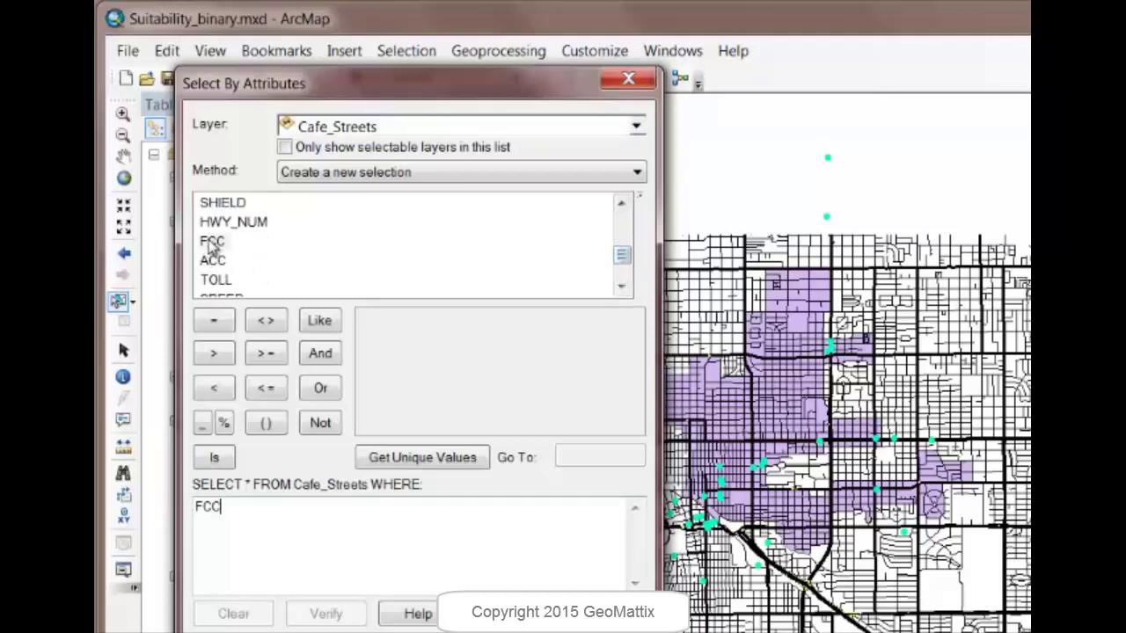
left_click(216, 322)
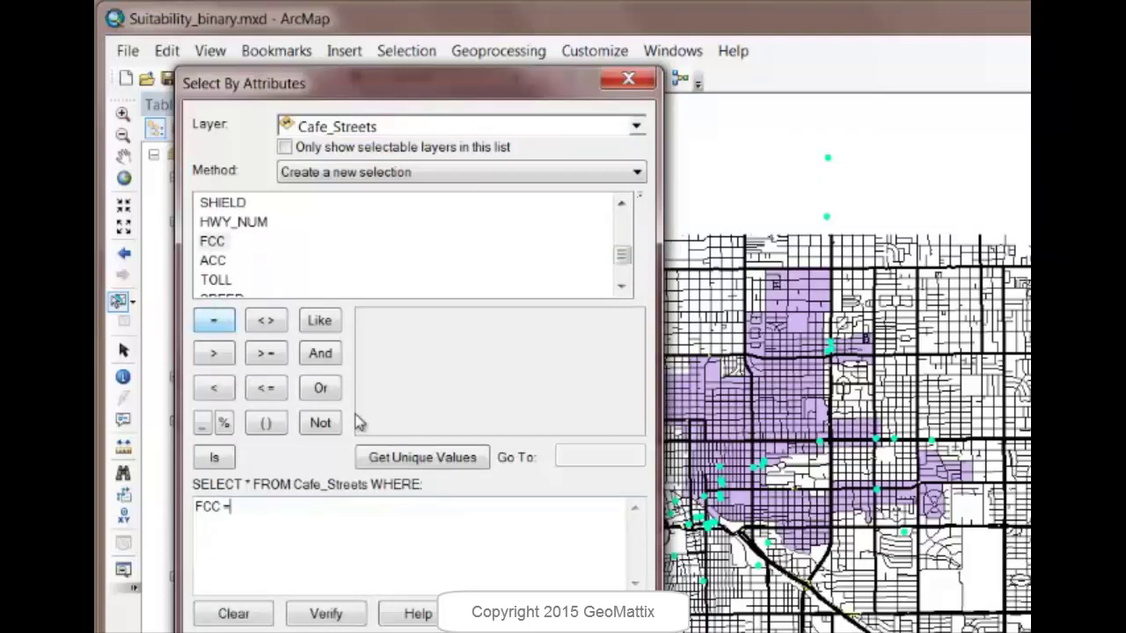
left_click(411, 461)
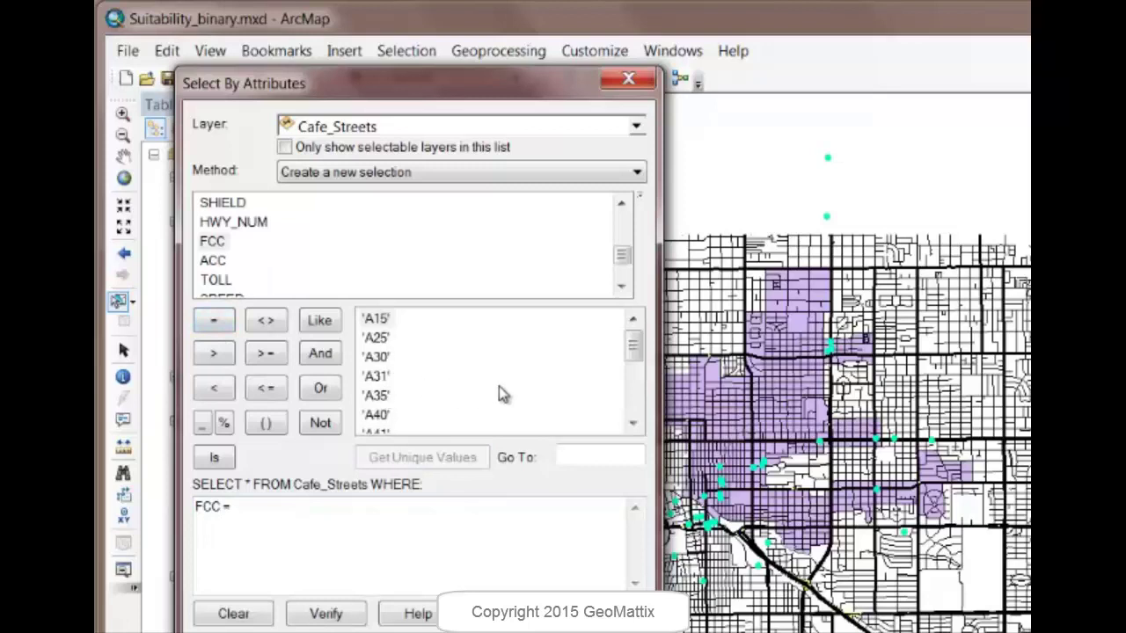
double_click(379, 379)
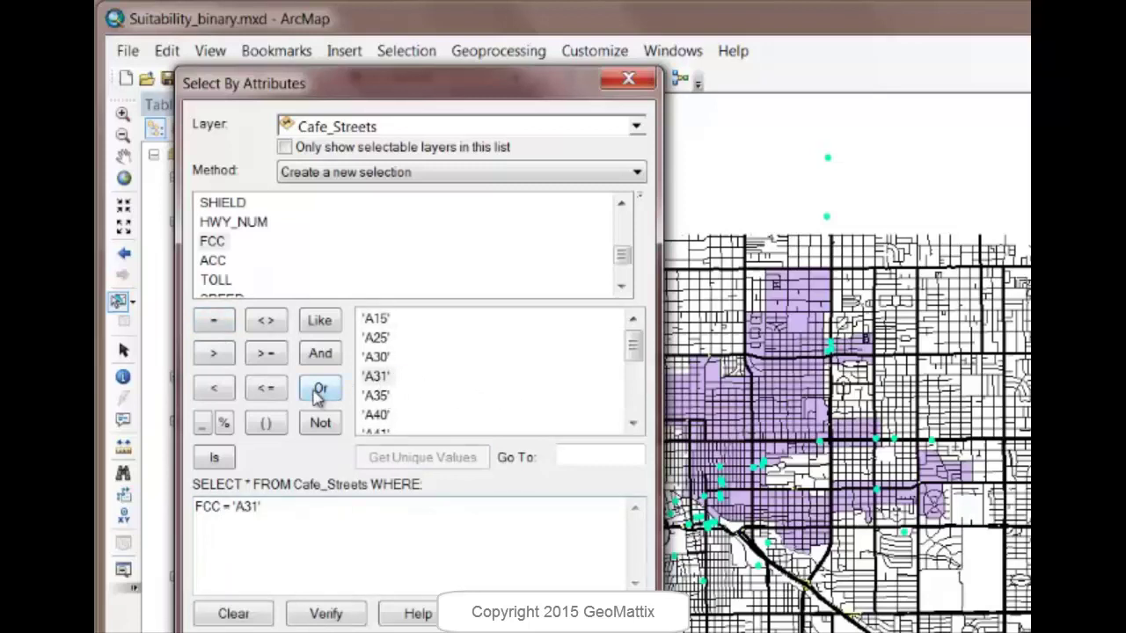
left_click(320, 388)
double_click(212, 243)
left_click(219, 323)
double_click(376, 396)
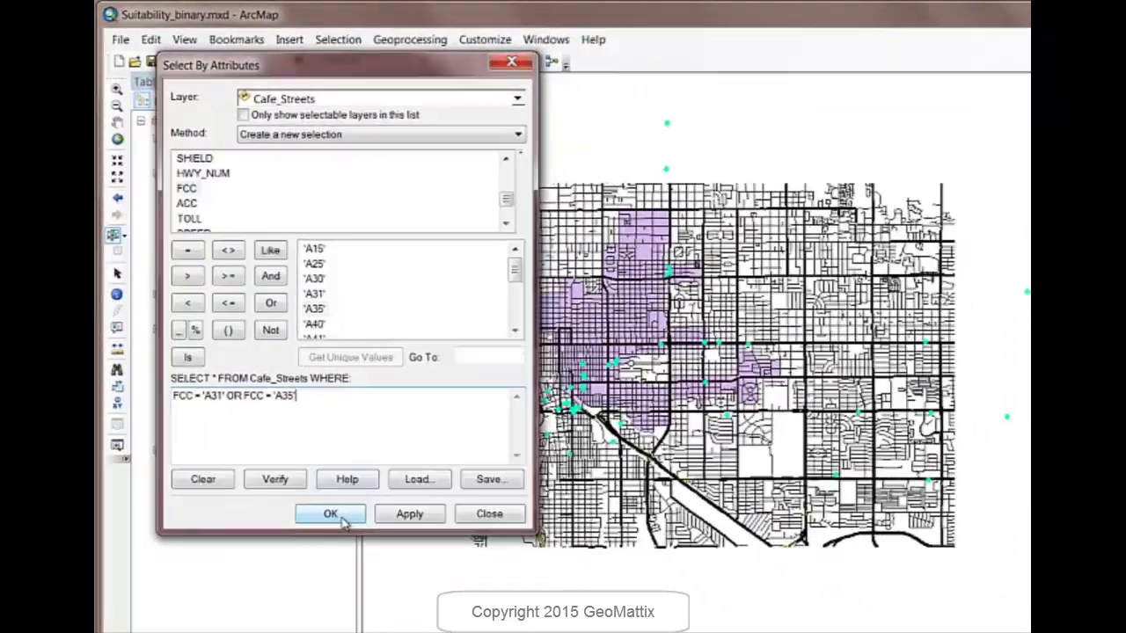
left_click(335, 518)
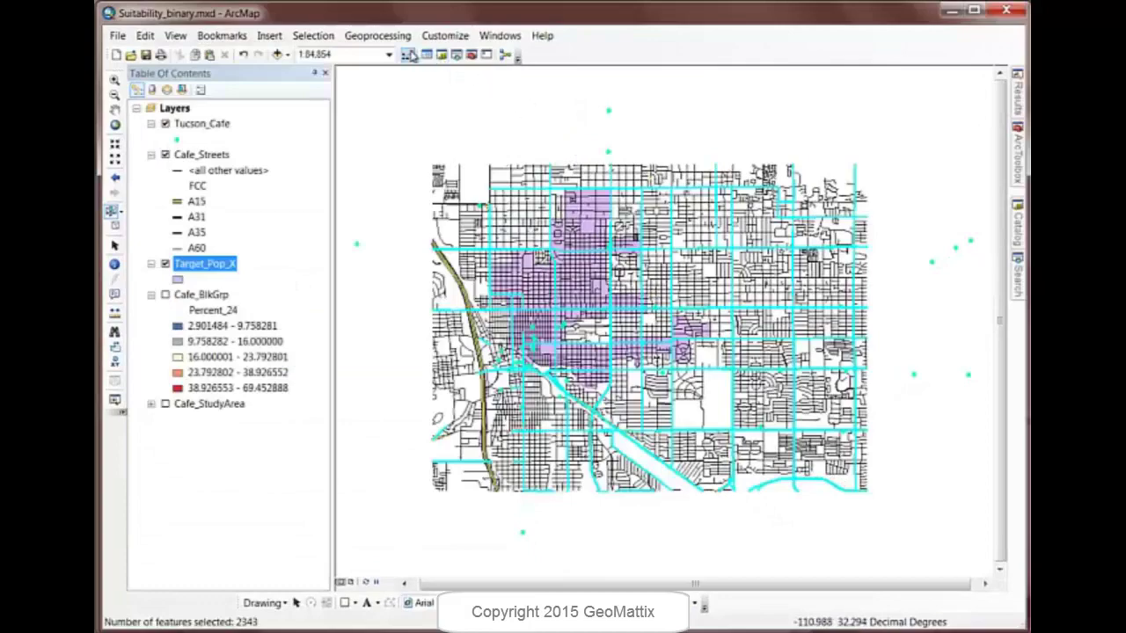
Step: Buffer the selected Cafe_Streets by 0.2 miles, dissolved ALL, into Rds_Target_X, then hide Cafe_Streets
left_click(378, 35)
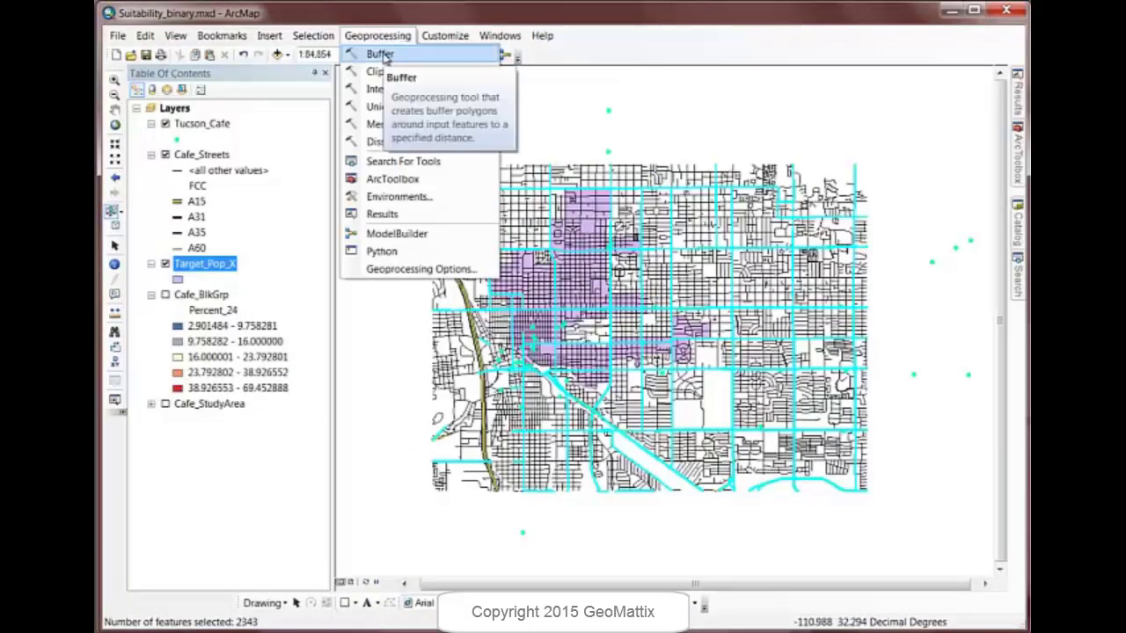
left_click(382, 53)
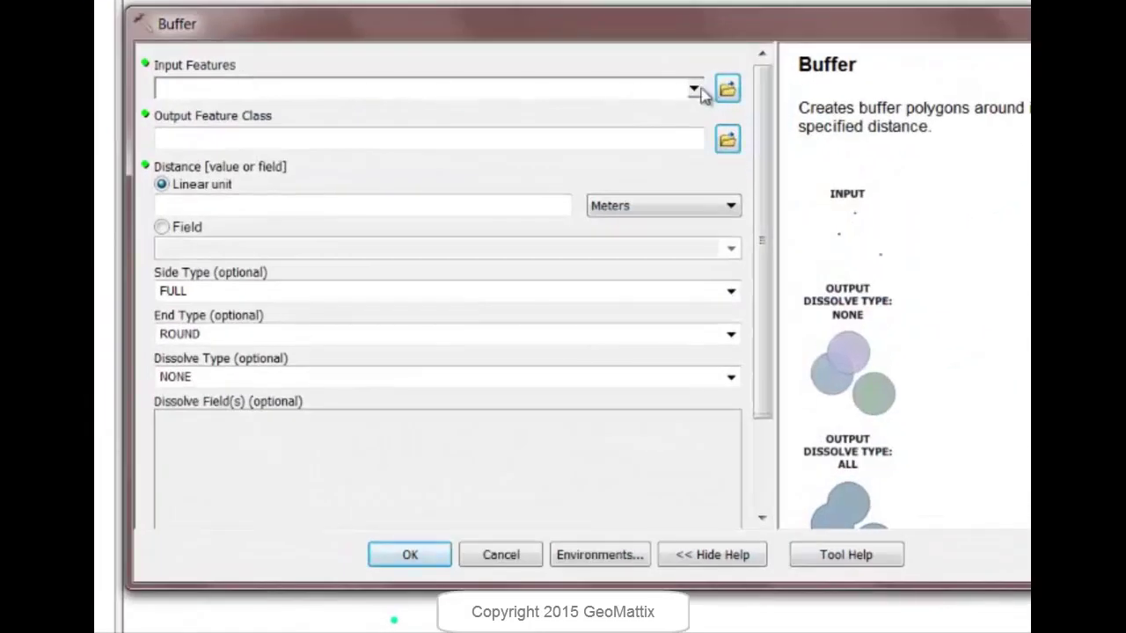
left_click(711, 130)
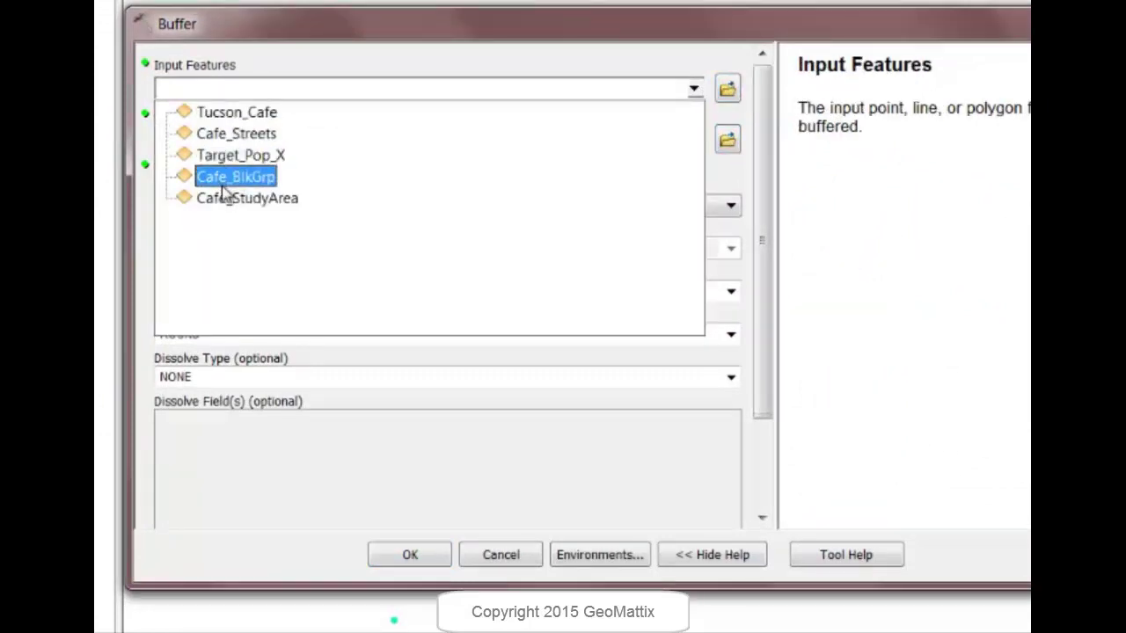
left_click(223, 134)
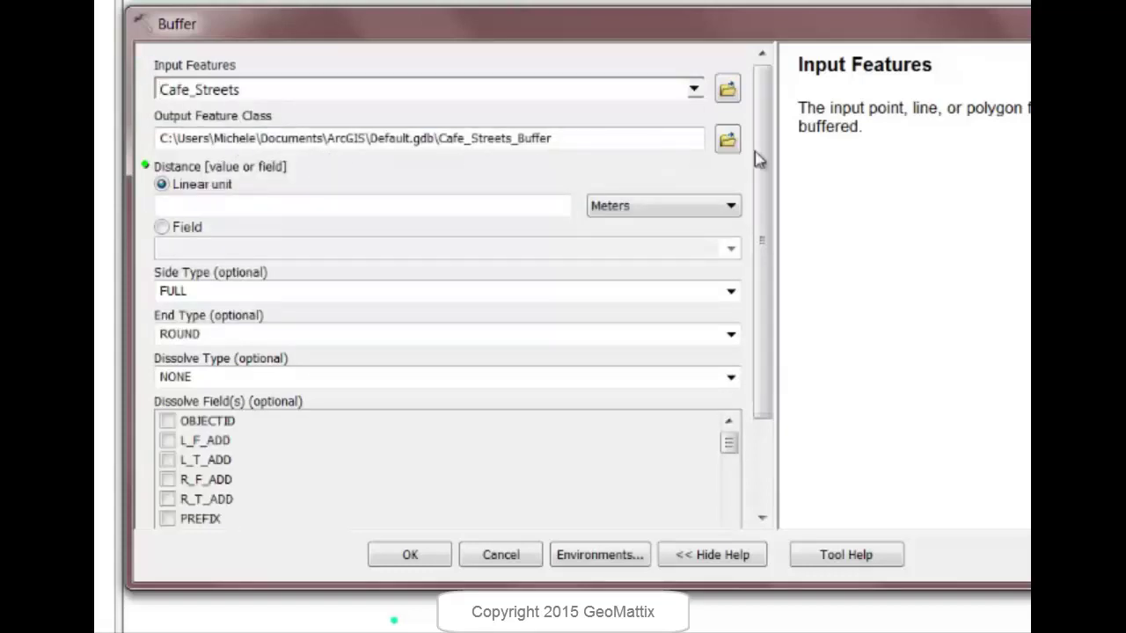
left_click(727, 140)
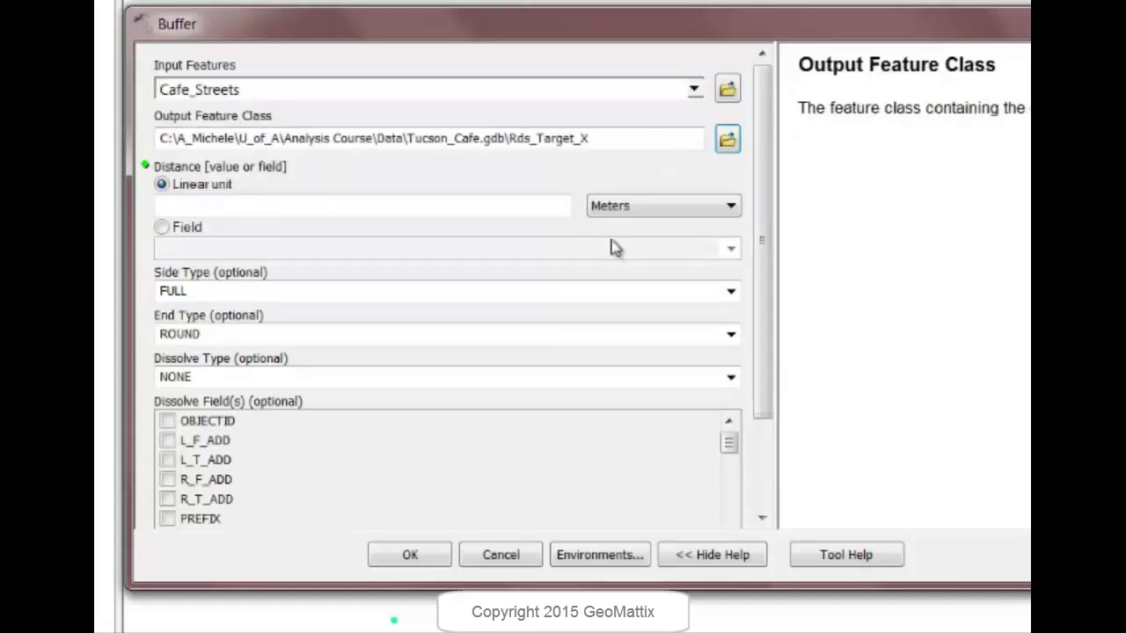
left_click(553, 211)
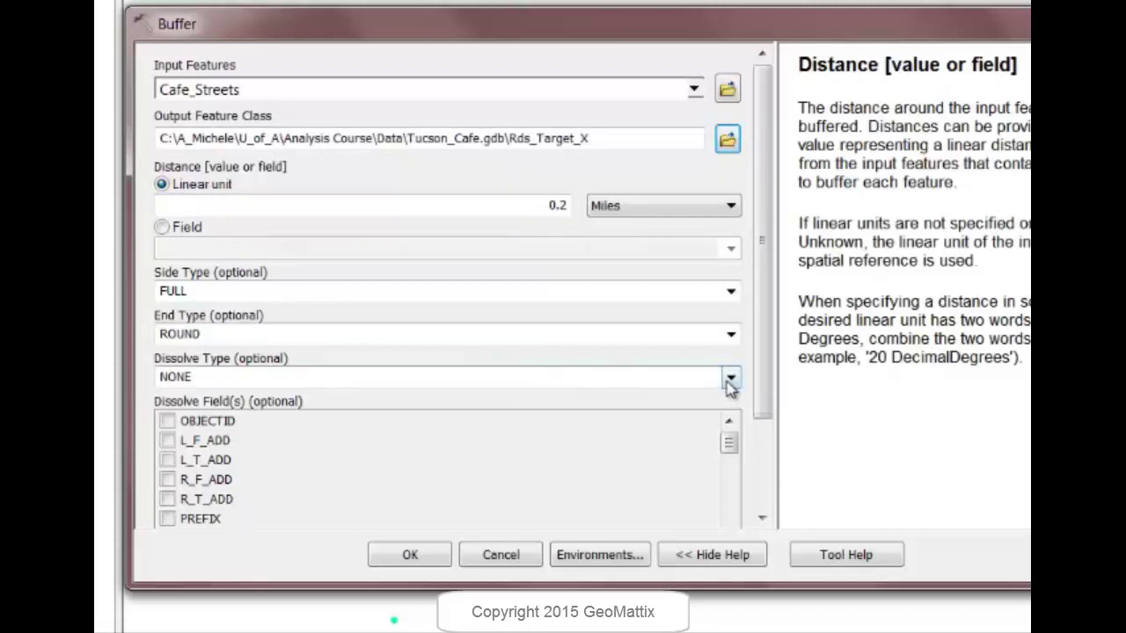
left_click(730, 378)
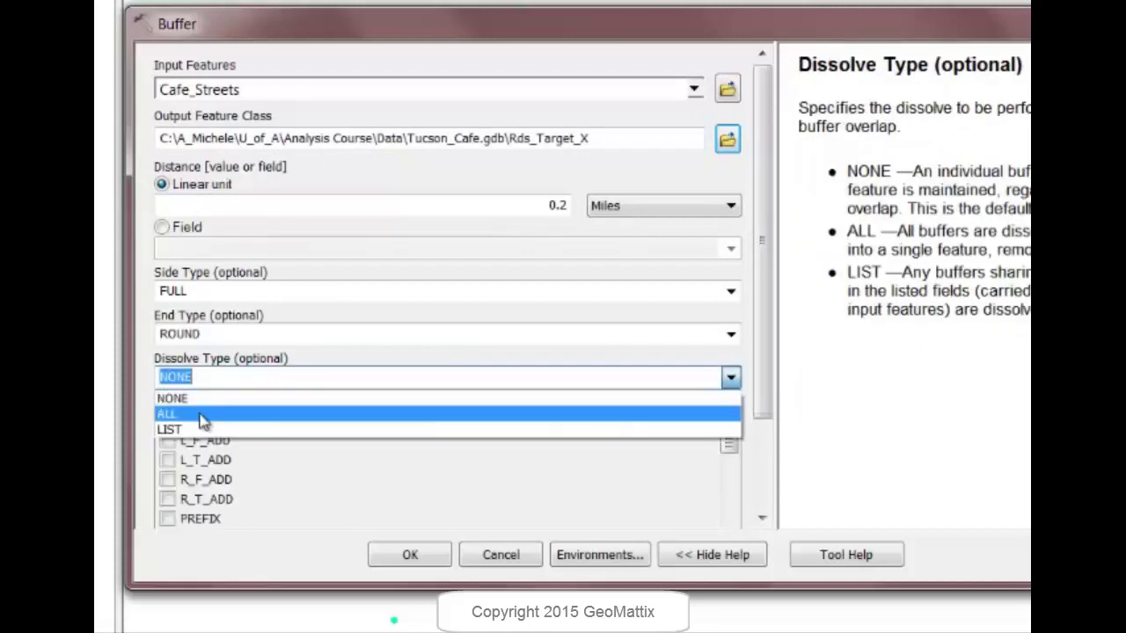
left_click(202, 415)
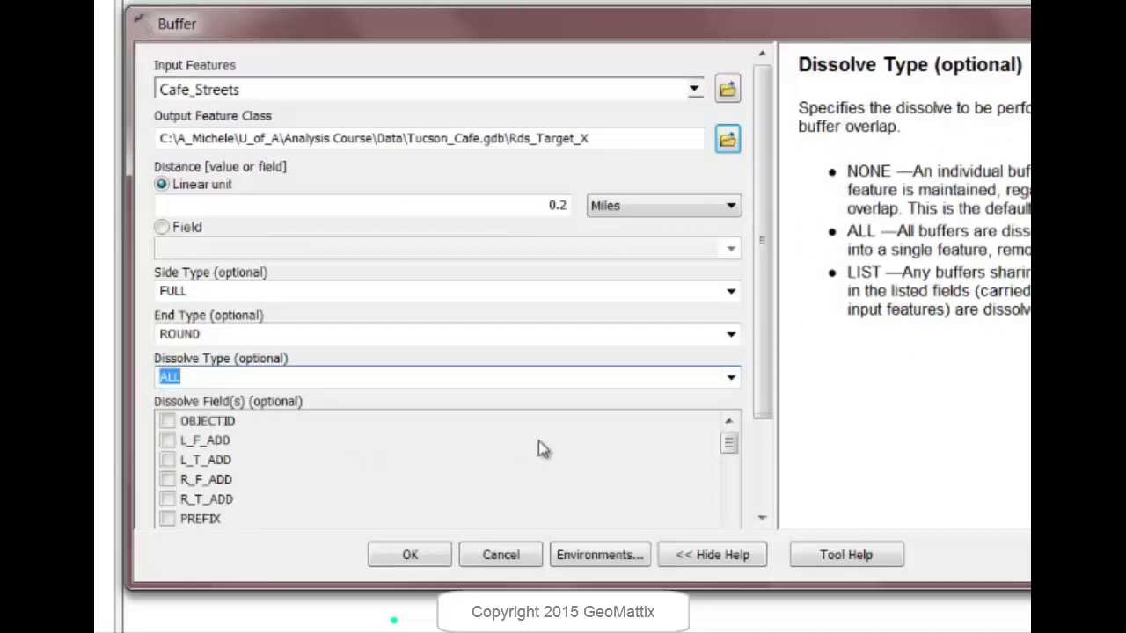
left_click(422, 561)
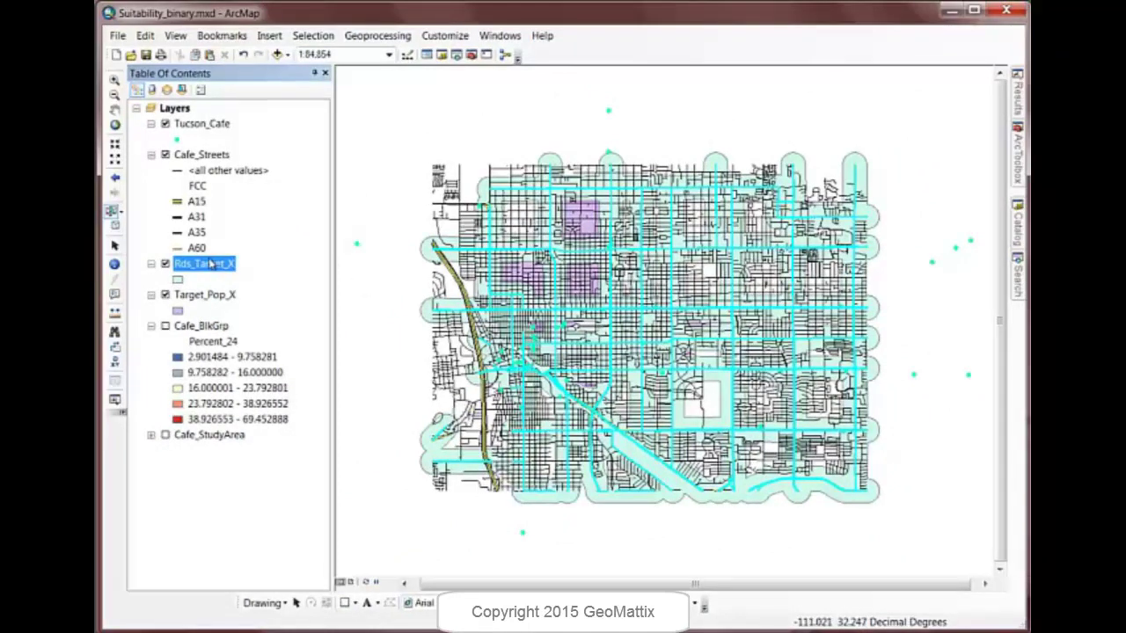
left_click(166, 155)
left_click(152, 155)
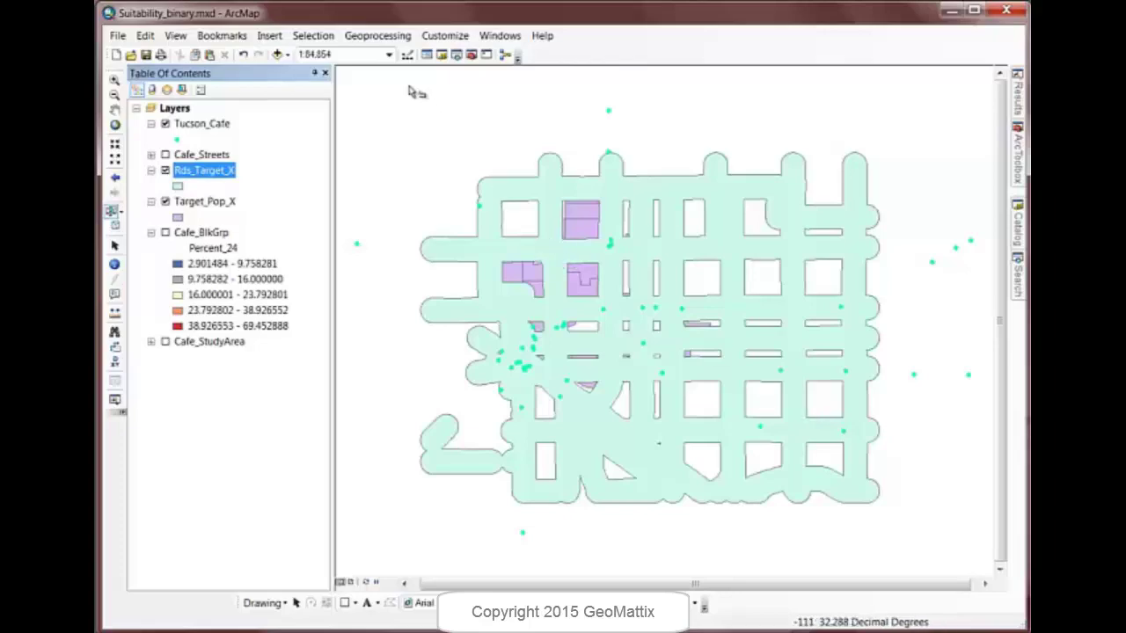
Step: Buffer the Tucson_Cafe points by 1500 feet into CafeBuf_X in Tucson_Cafe.gdb
left_click(377, 35)
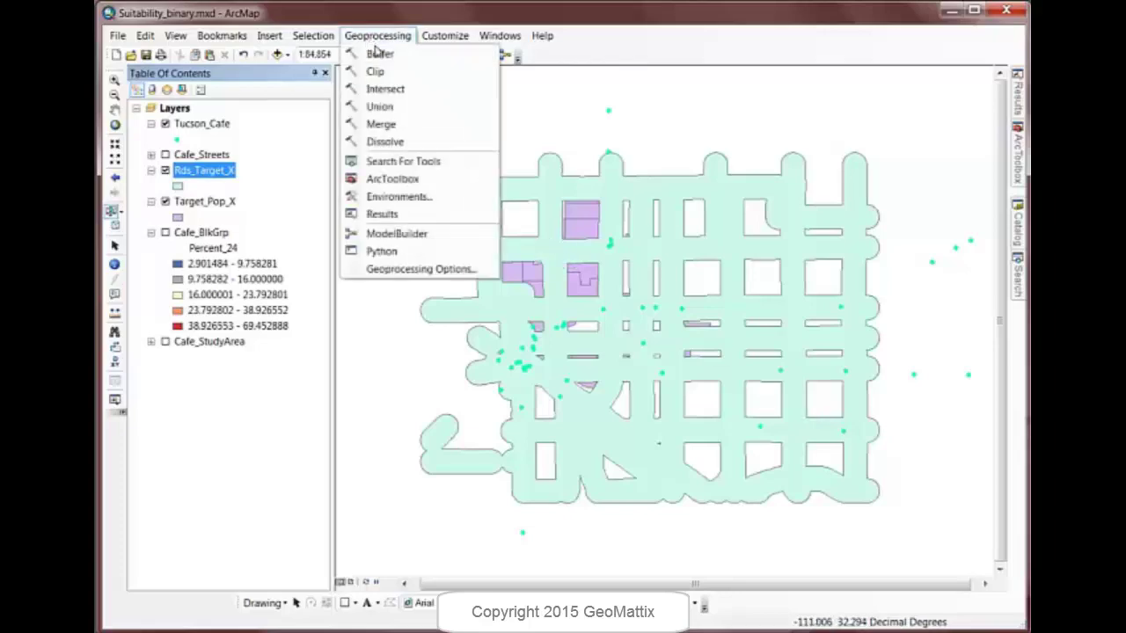
left_click(378, 51)
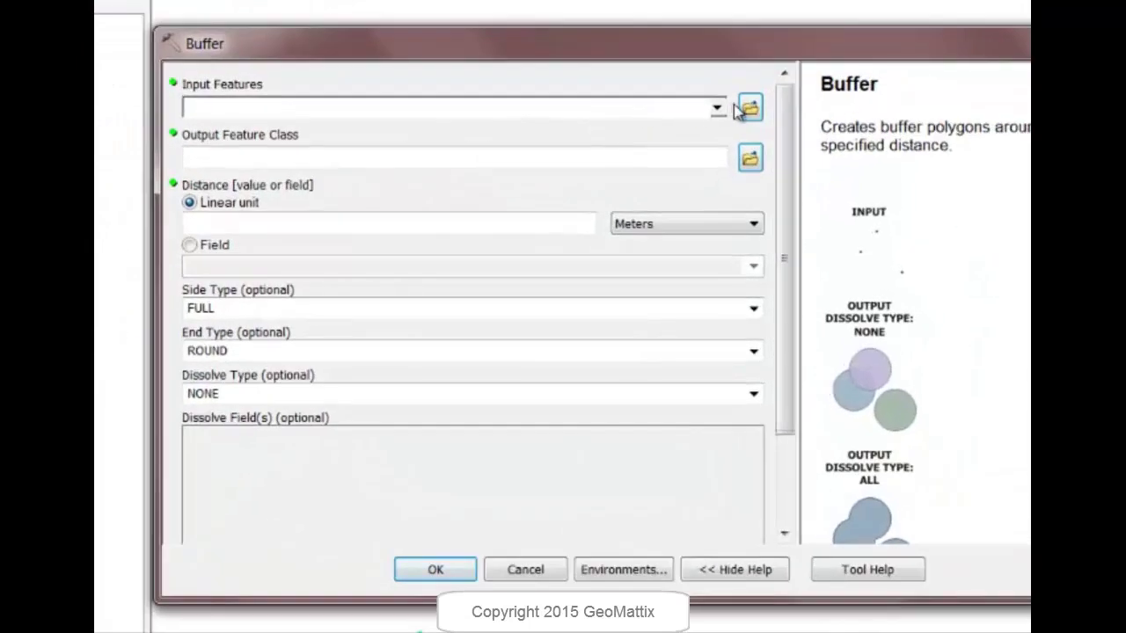
left_click(726, 146)
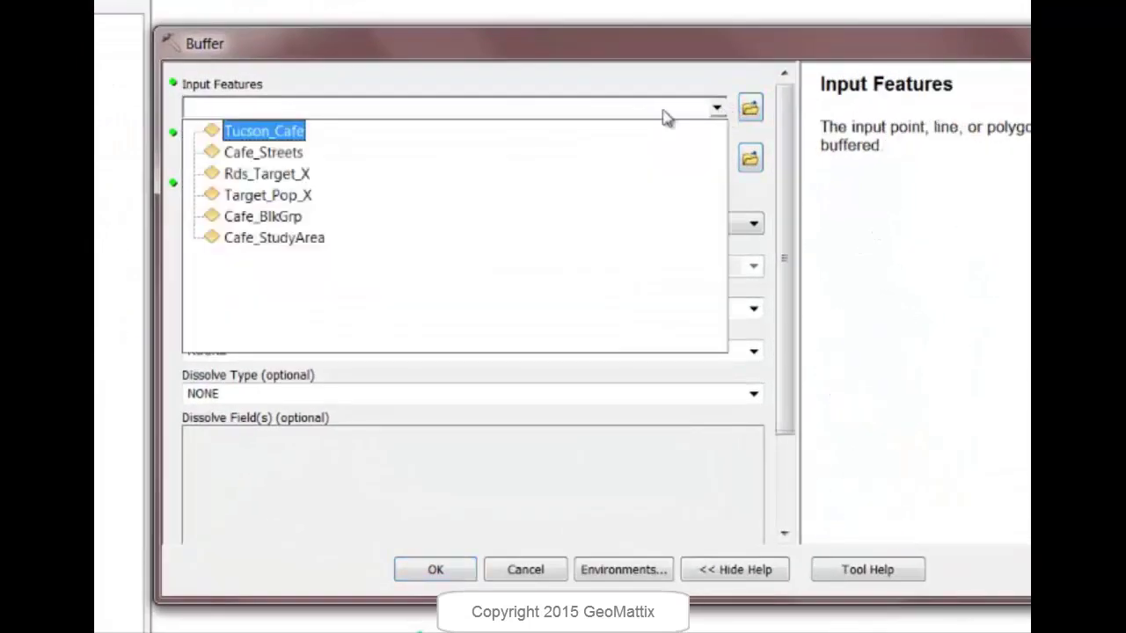
left_click(274, 132)
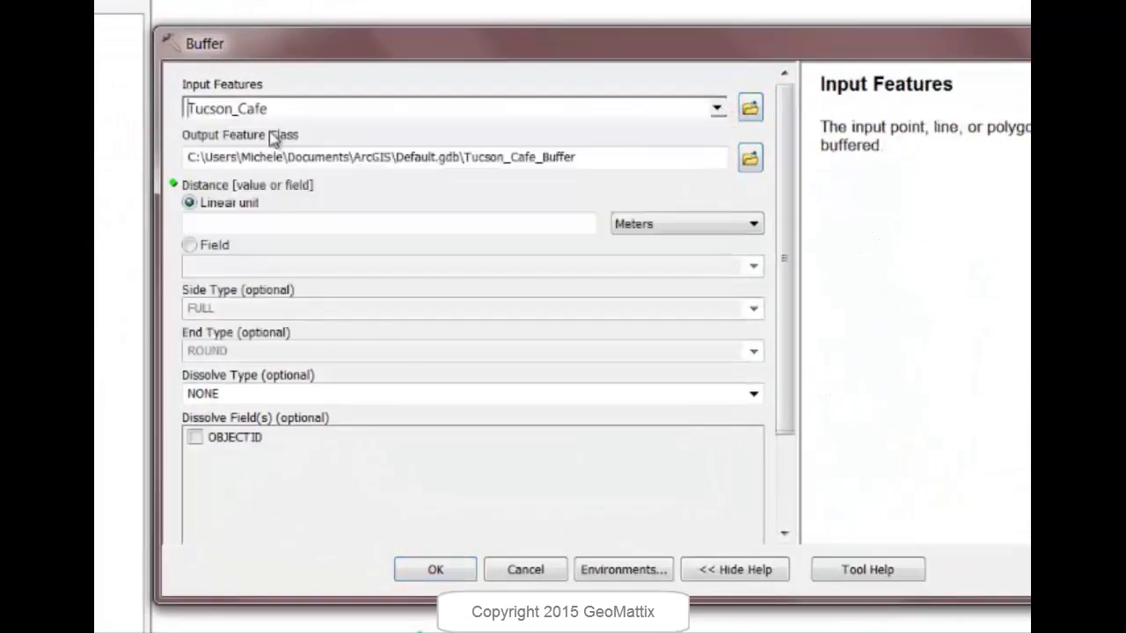
left_click(751, 159)
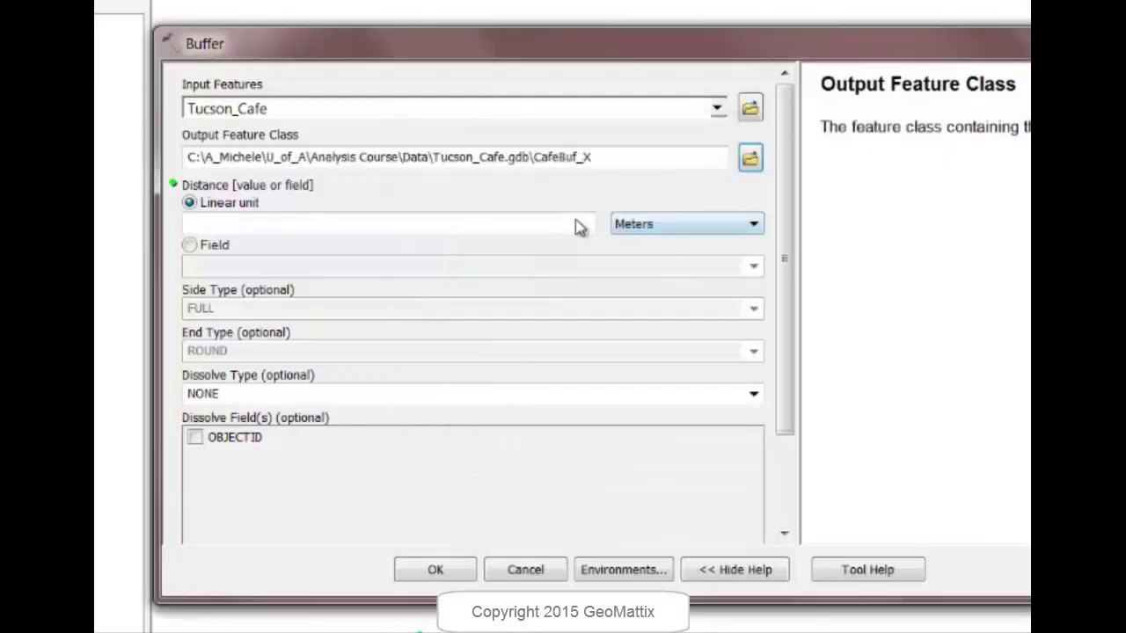
left_click(581, 226)
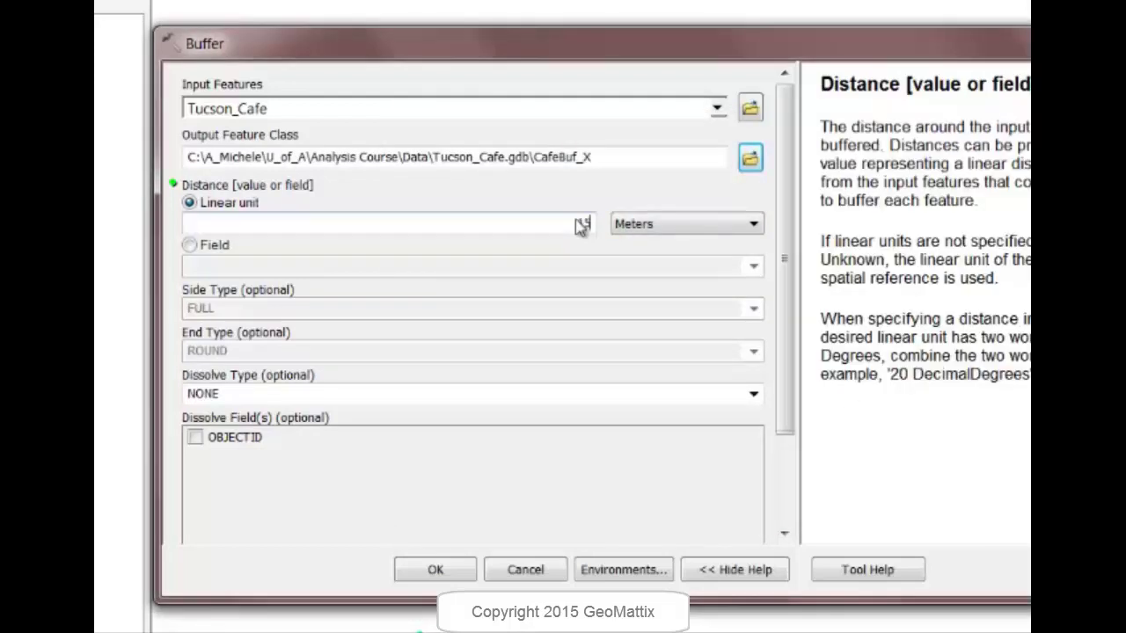
left_click(678, 226)
scroll(710, 229, "up", 6)
left_click(435, 570)
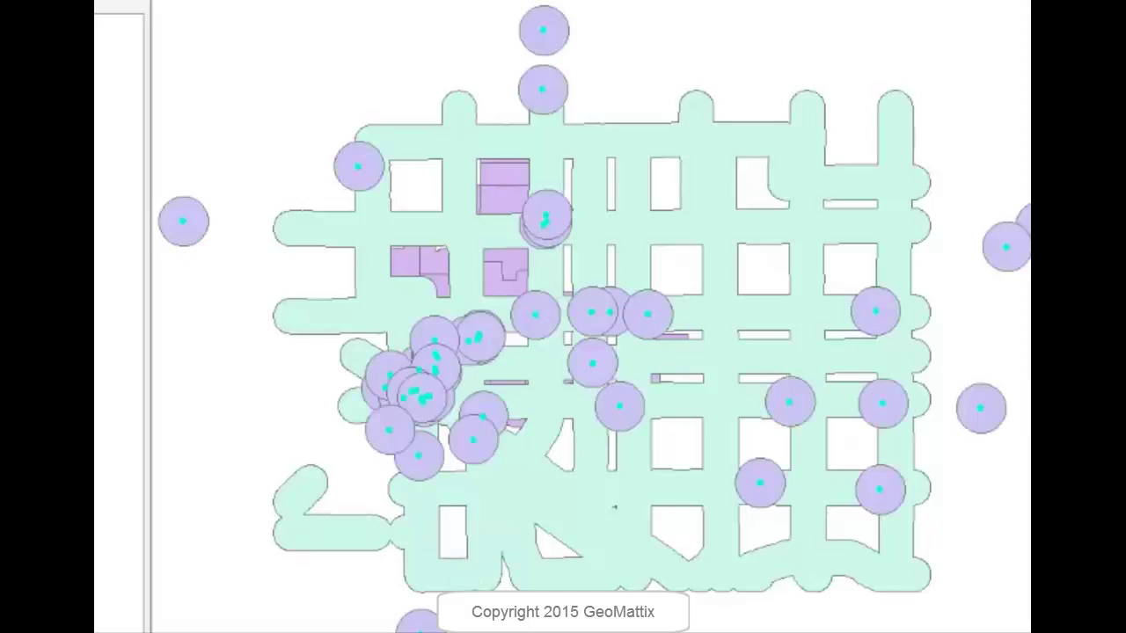
Step: Hide the Tucson_Cafe points and give the CafeBuf_X buffers the Rose fill symbol
left_click(166, 124)
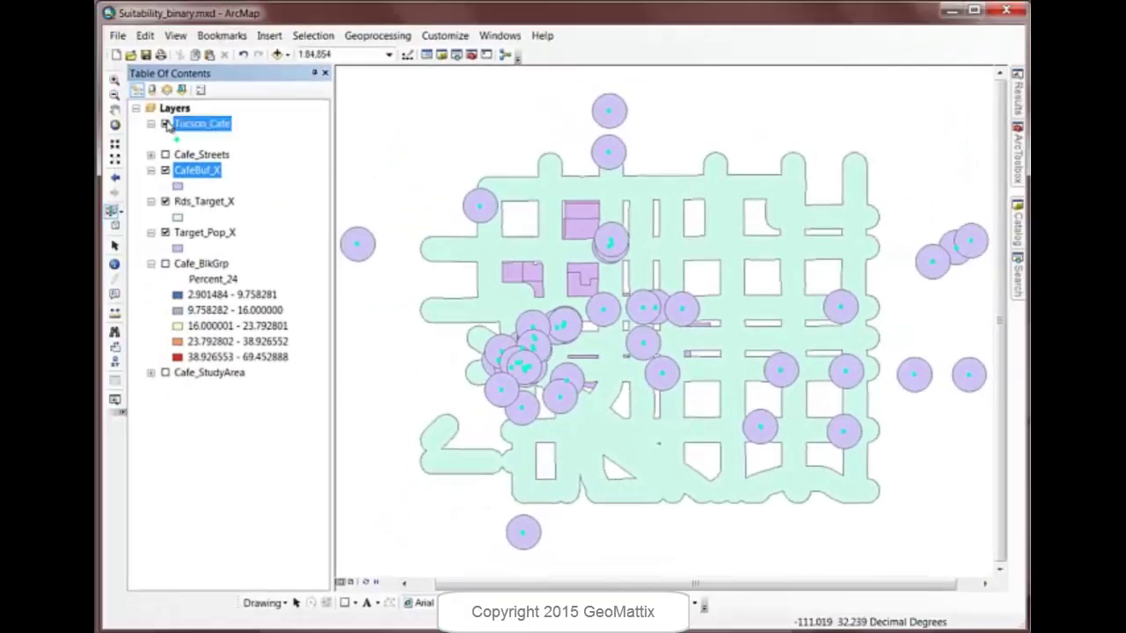
left_click(178, 187)
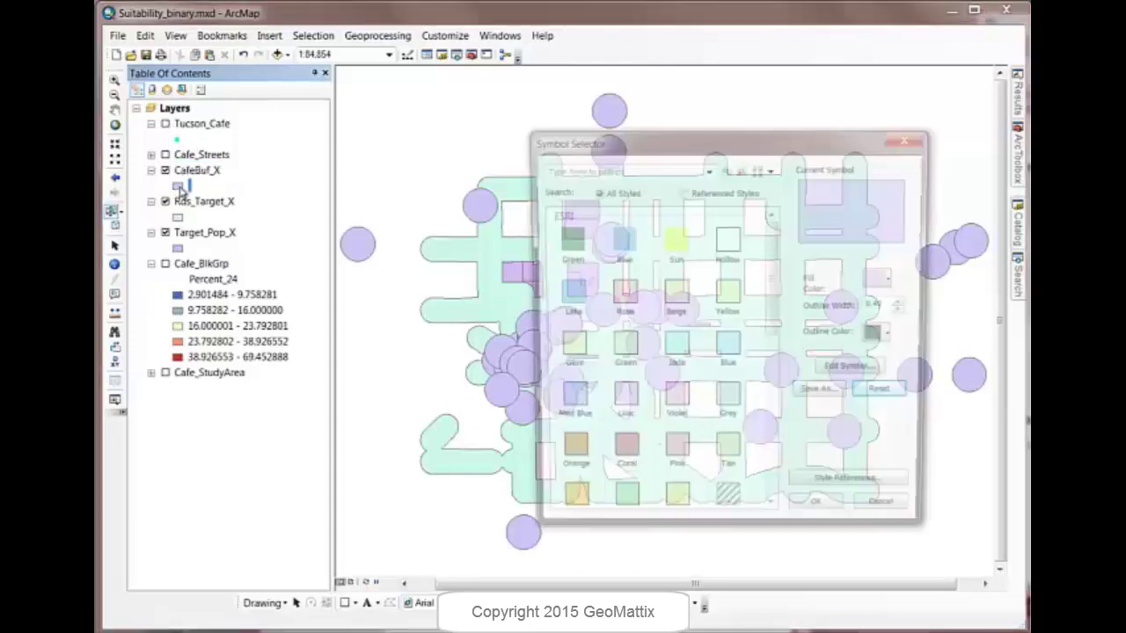
left_click(623, 294)
left_click(825, 517)
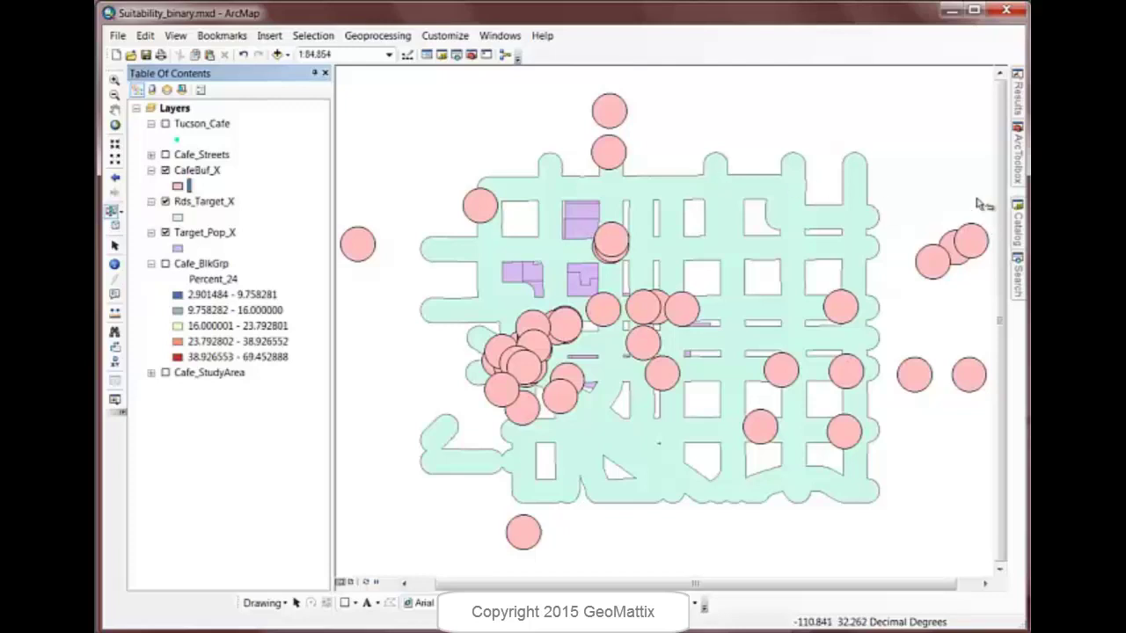
Step: Run Overlay > Intersect on Rds_Target_X and Target_Pop_X to produce the PopRds_X layer
left_click(1022, 169)
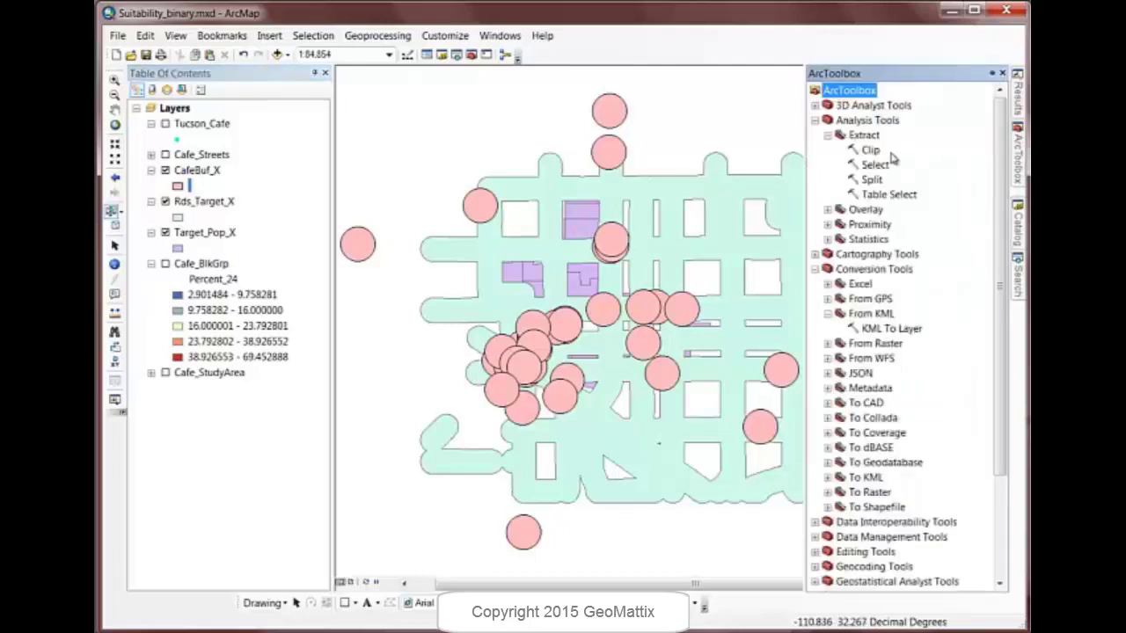
left_click(827, 134)
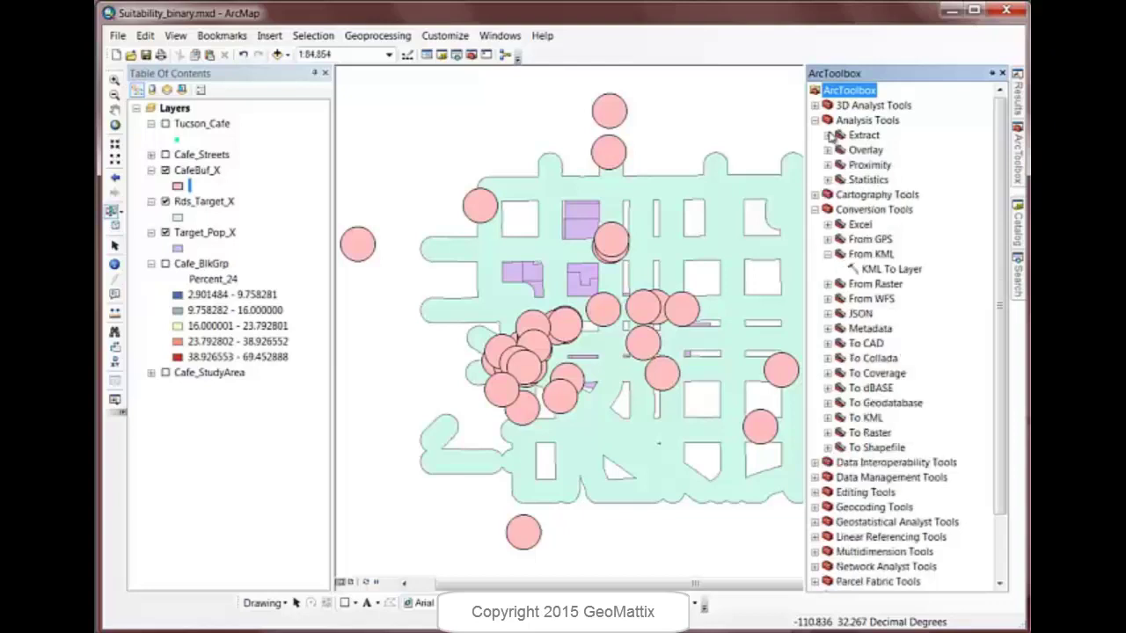
left_click(828, 150)
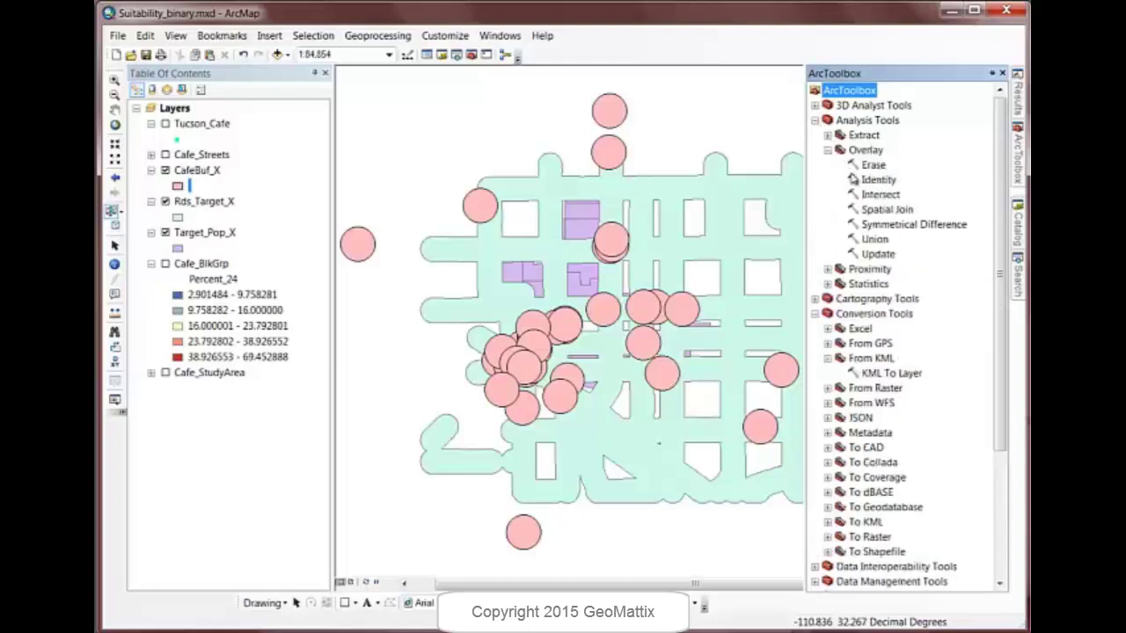
double_click(880, 195)
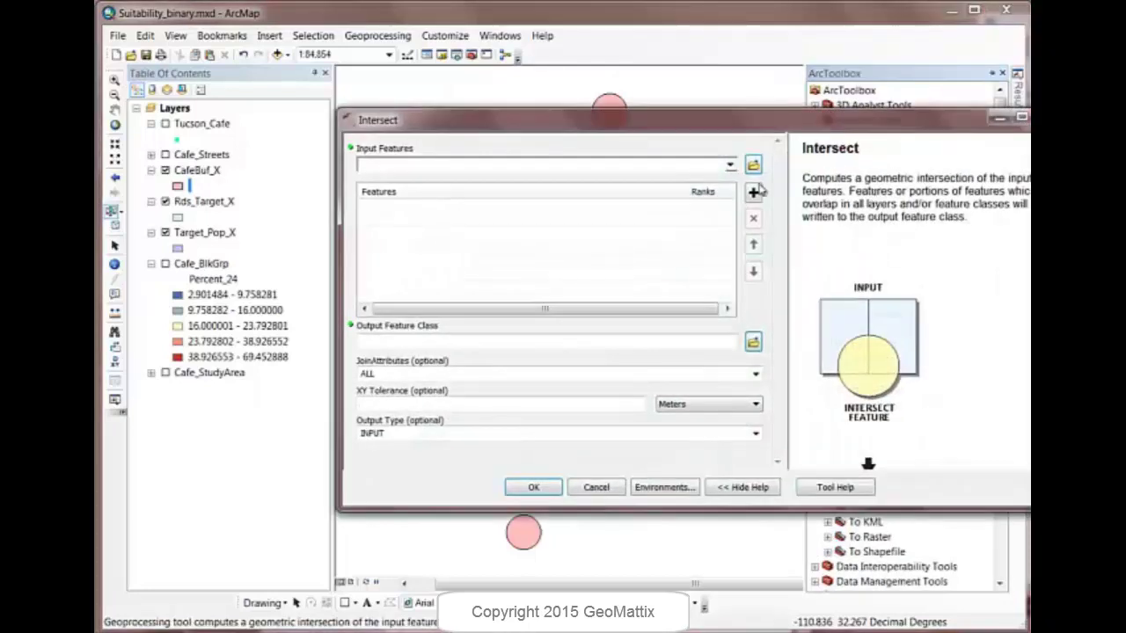
left_click(730, 165)
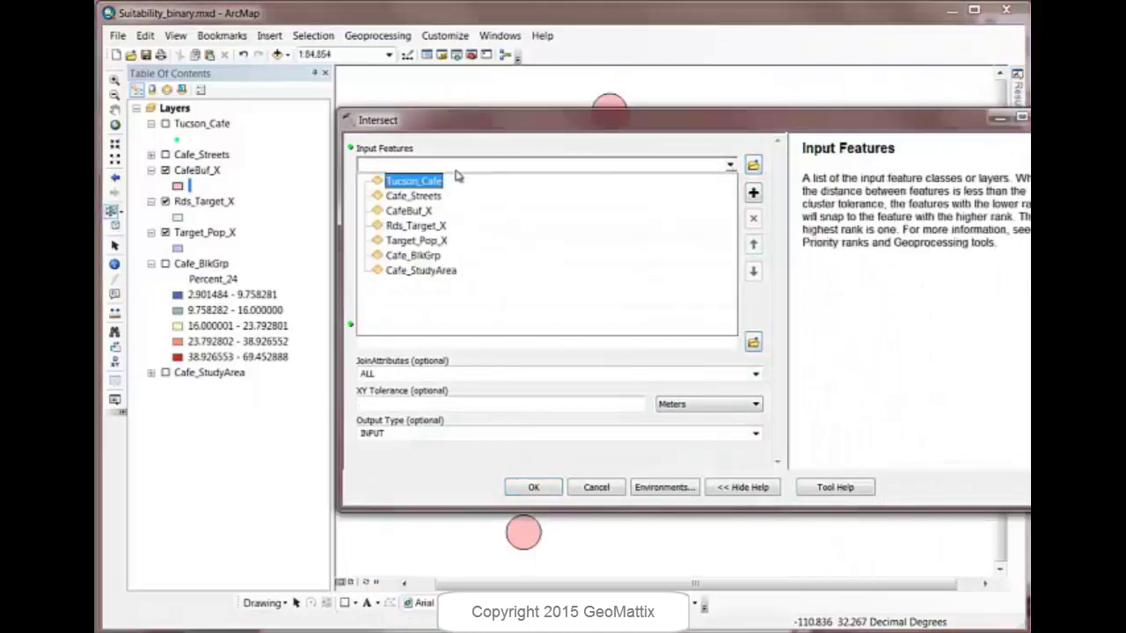
left_click(414, 226)
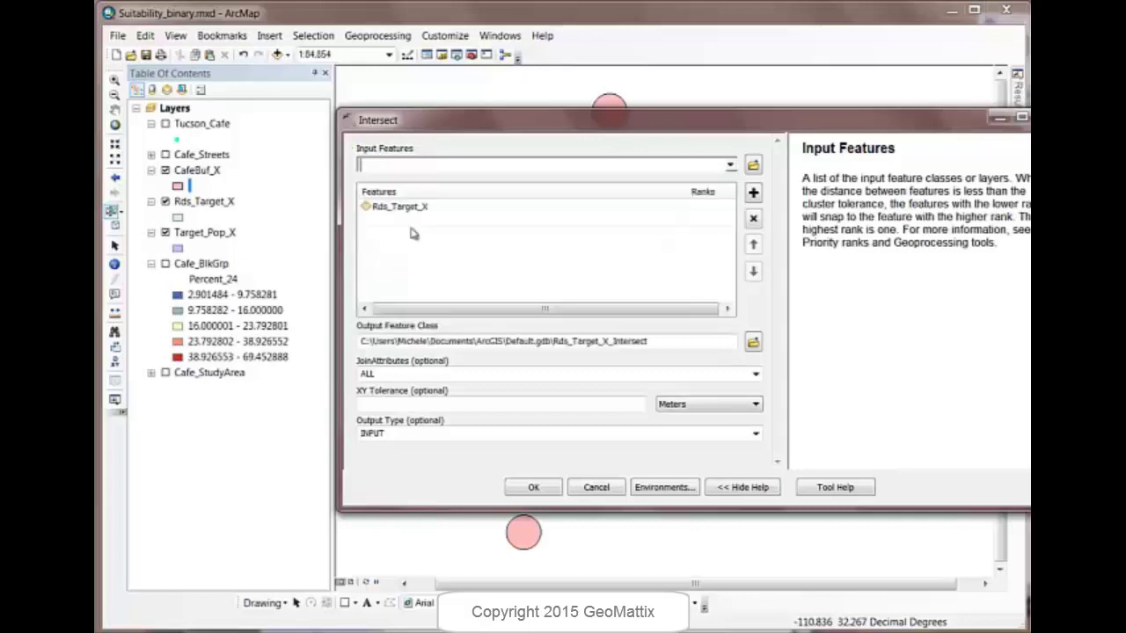
left_click(730, 168)
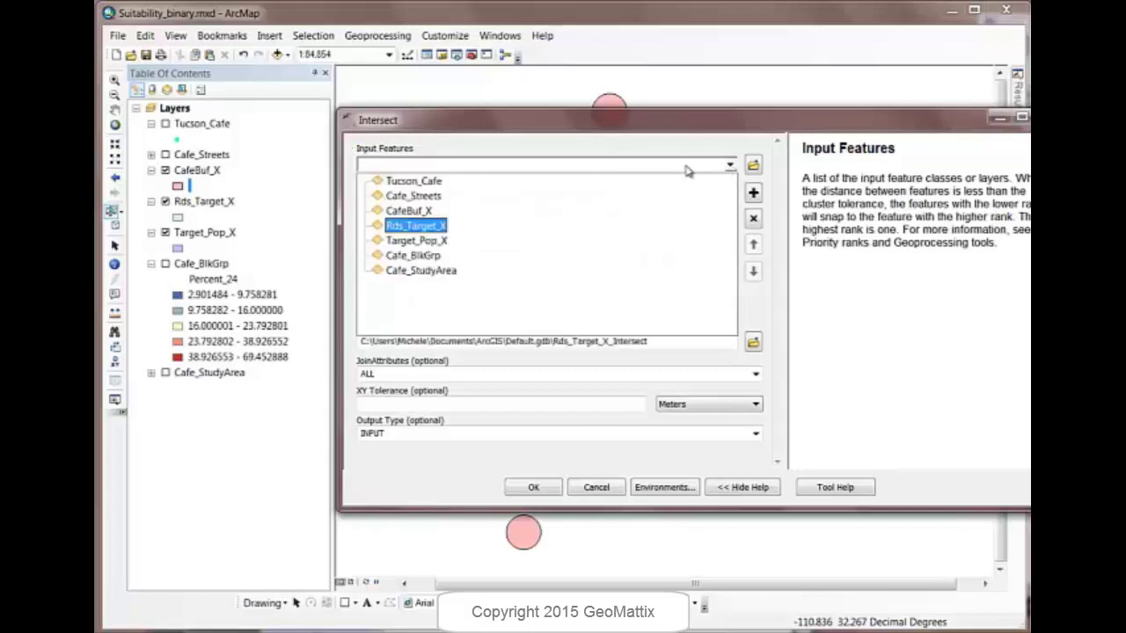
left_click(417, 247)
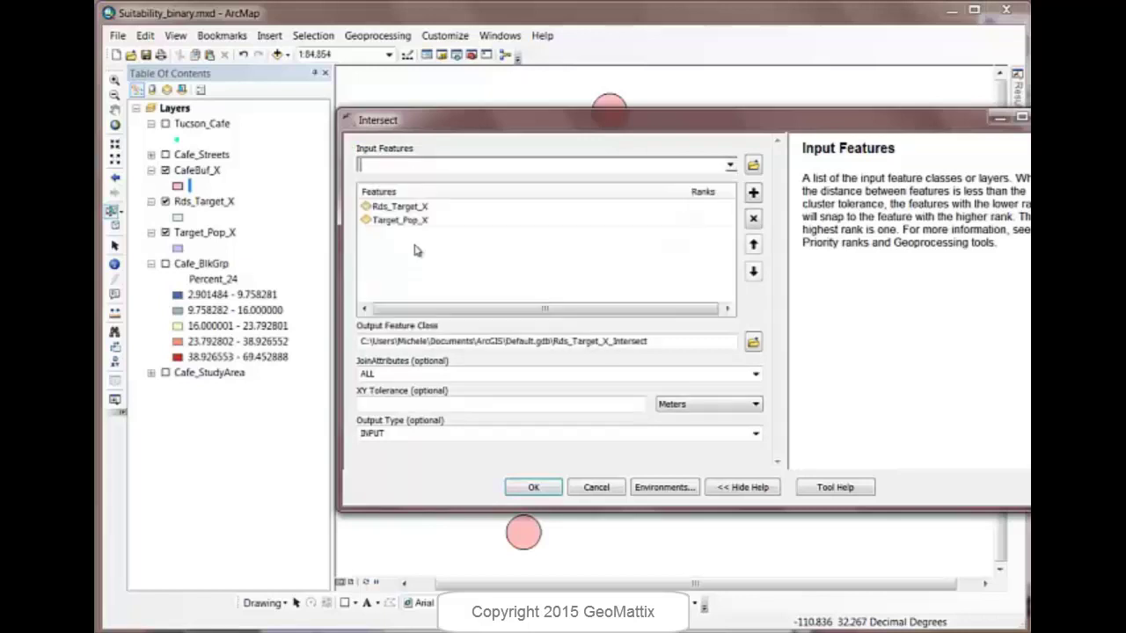
left_click(532, 489)
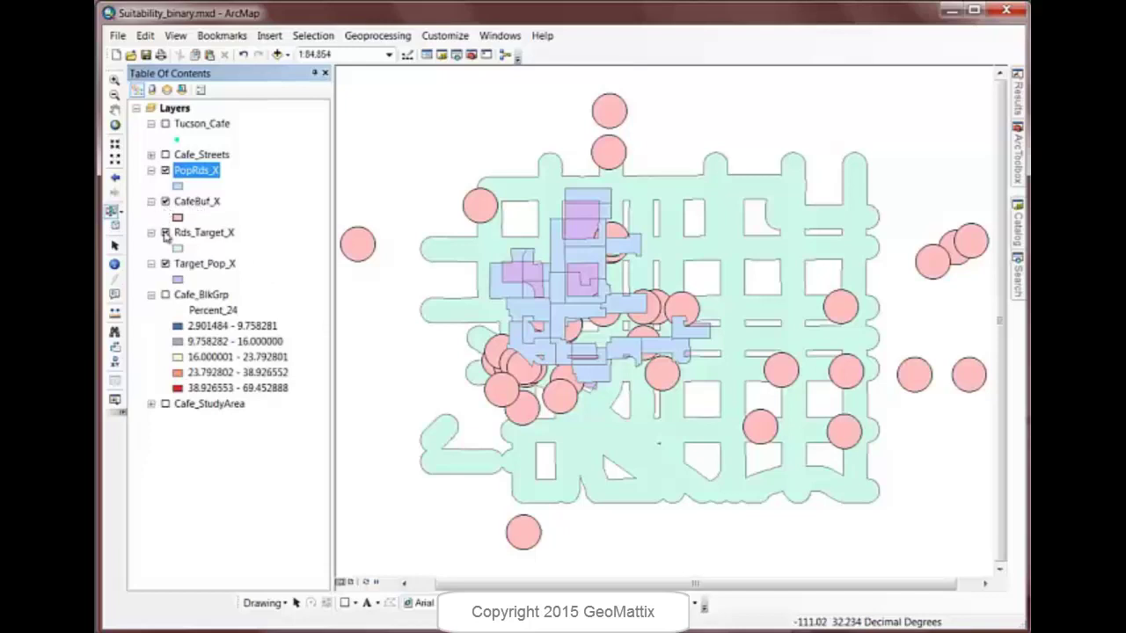
Step: Uncheck Rds_Target_X and Target_Pop_X in the Table of Contents
left_click(164, 232)
left_click(164, 264)
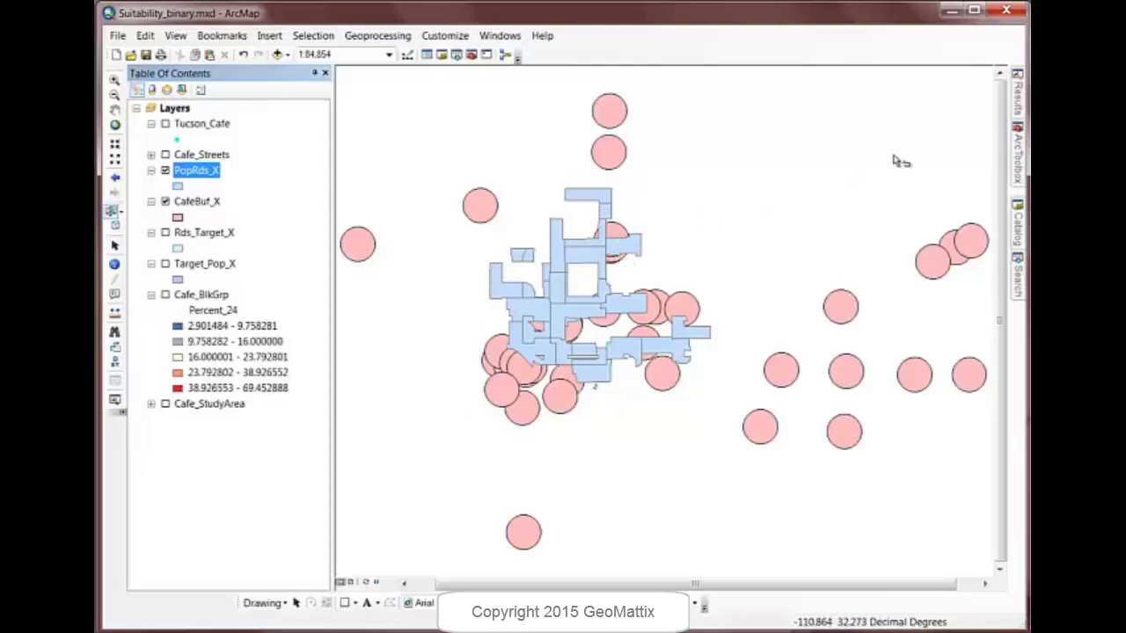
Step: Run Overlay > Erase with input PopRds_X, erase features CafeBuf_X, output named BestLocations
mouse_move(1020, 160)
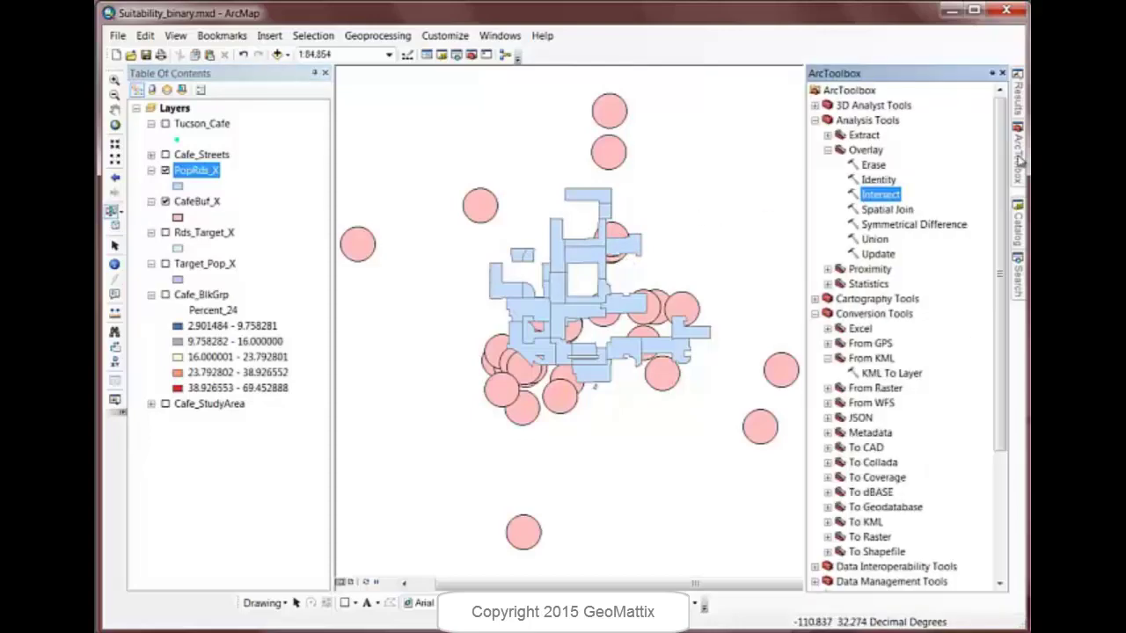
double_click(873, 165)
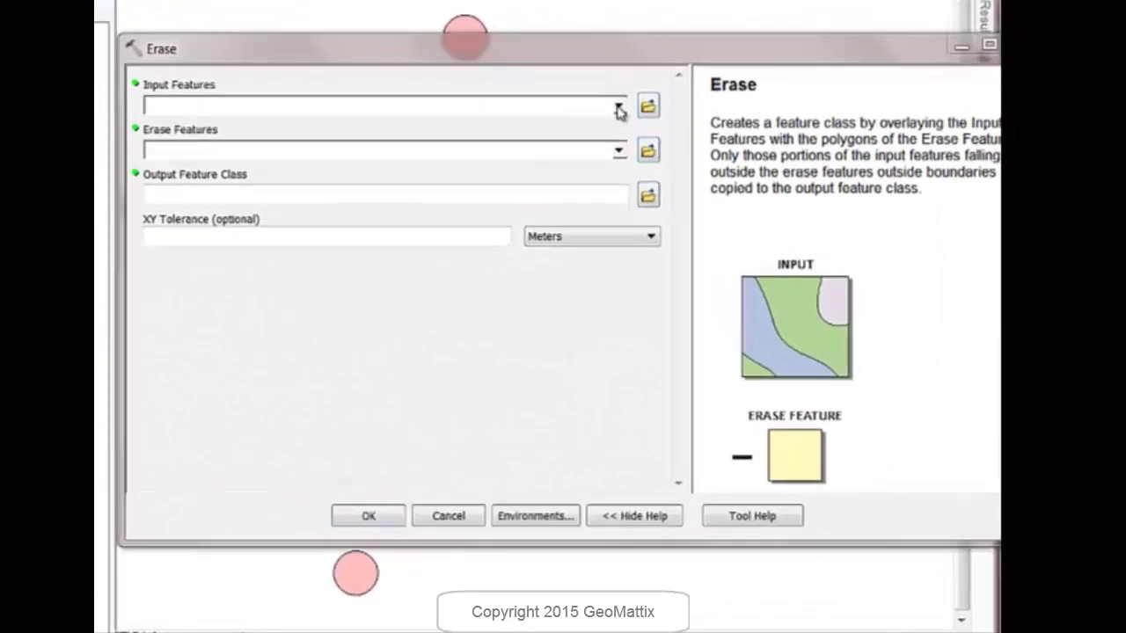
left_click(620, 106)
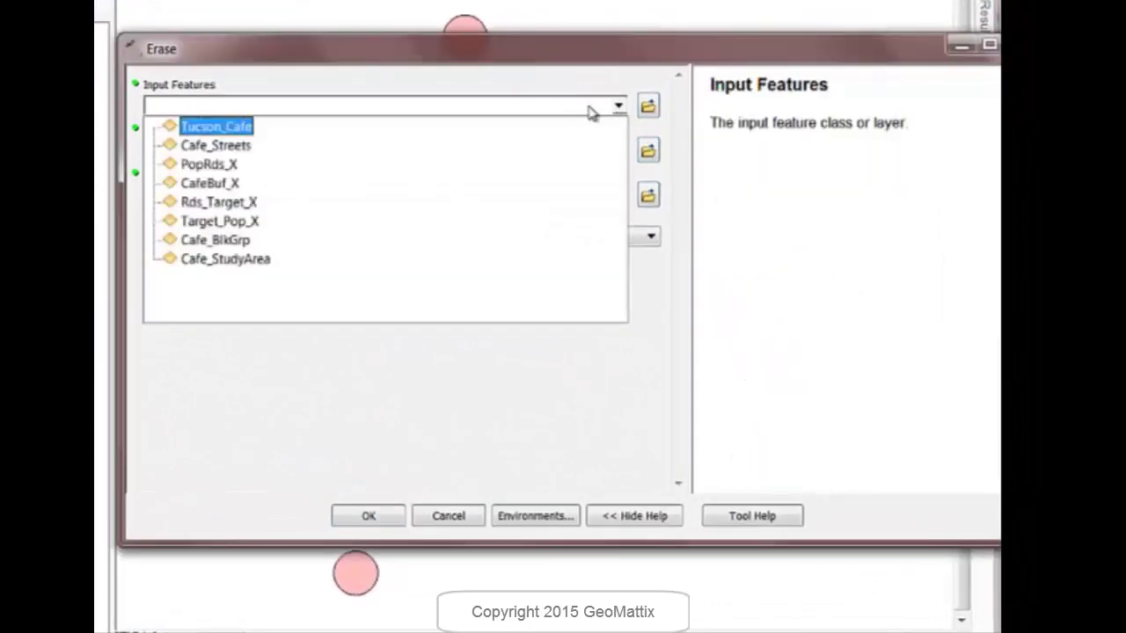
left_click(211, 164)
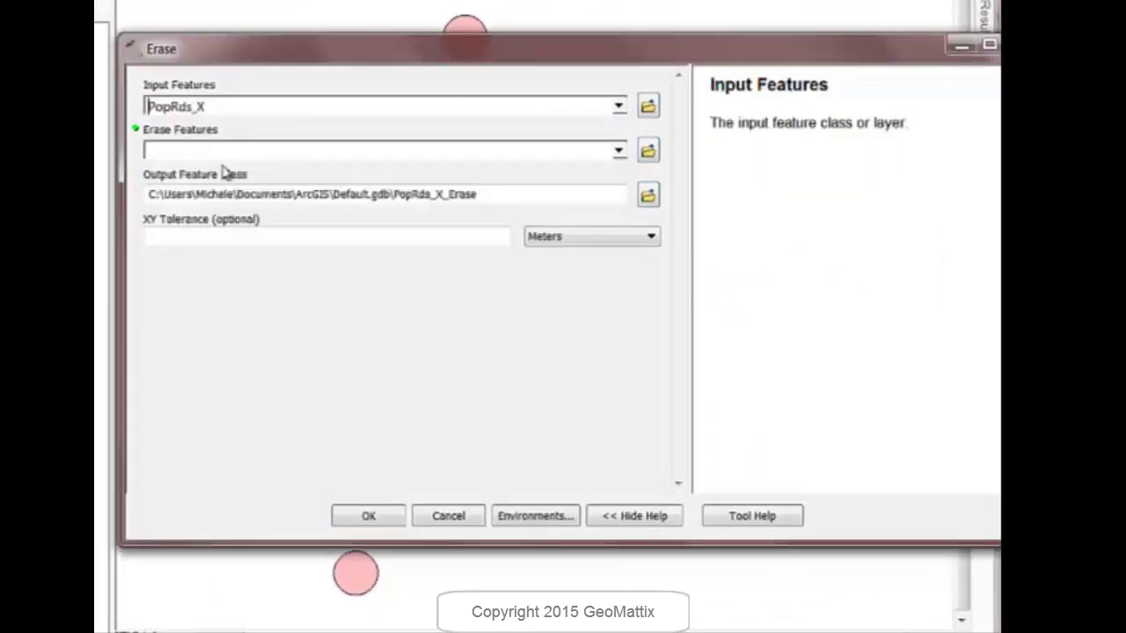
left_click(618, 154)
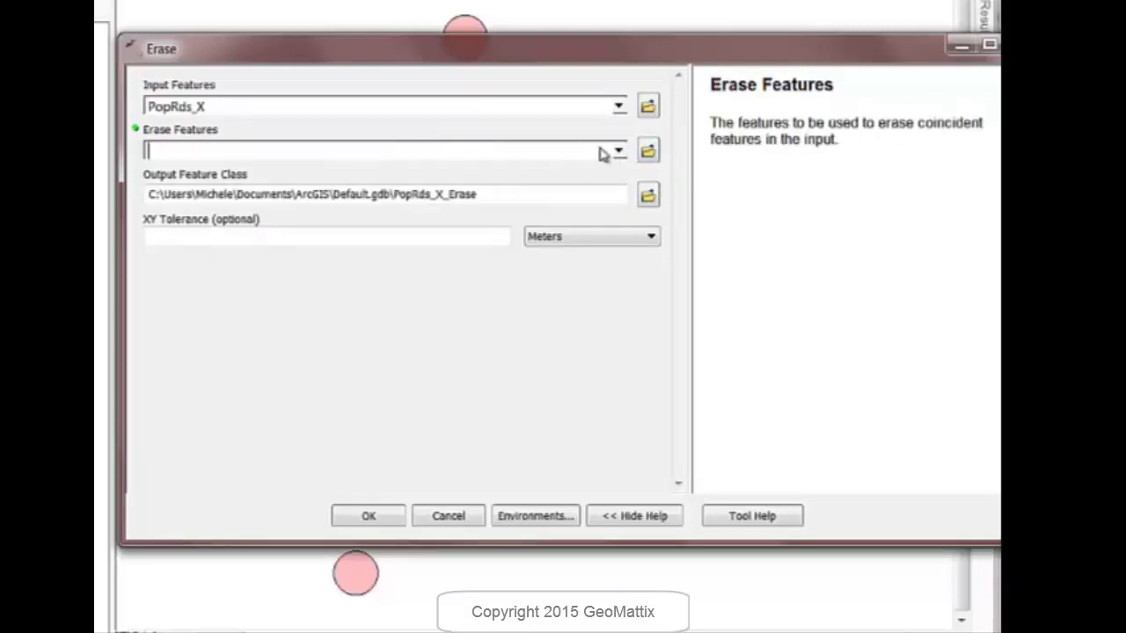
left_click(617, 154)
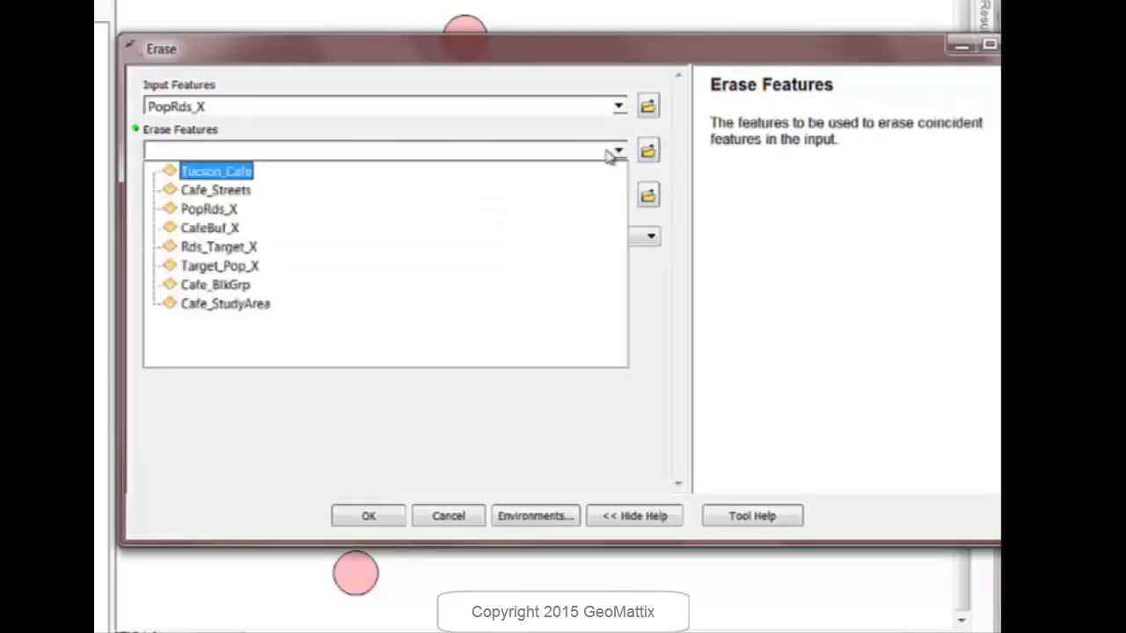
left_click(210, 229)
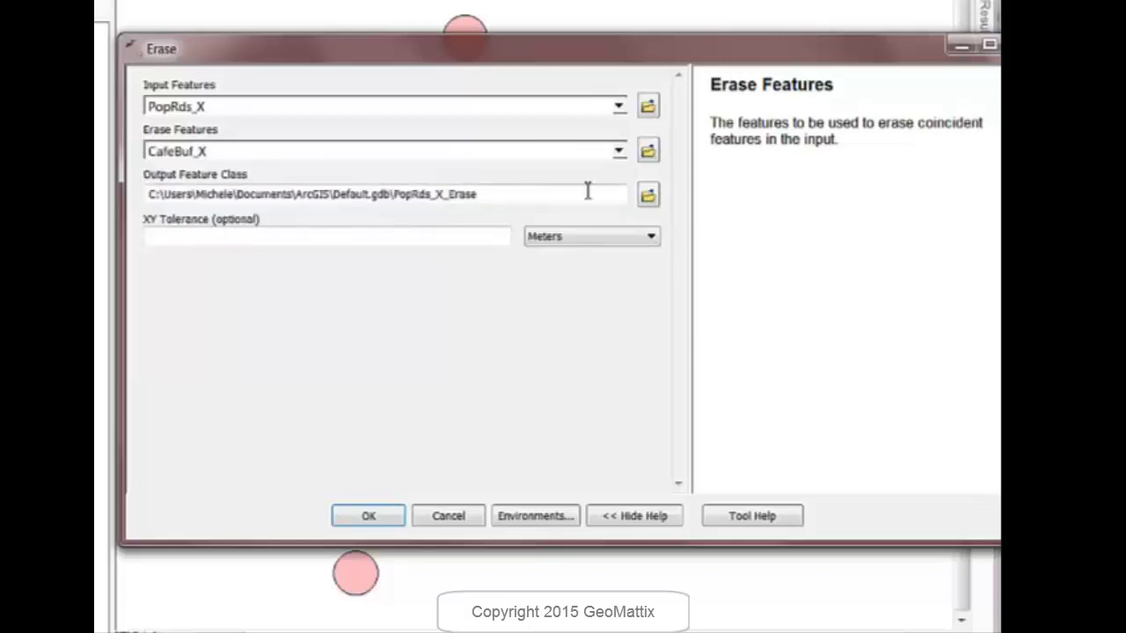
left_click(649, 196)
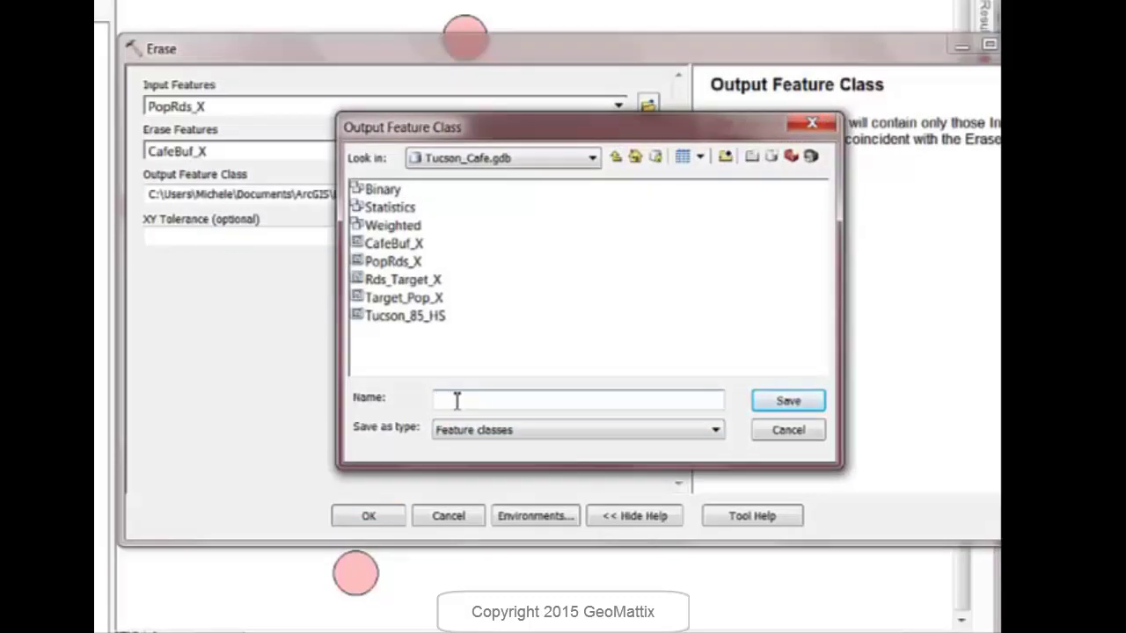
type("BestLocations")
key("Return")
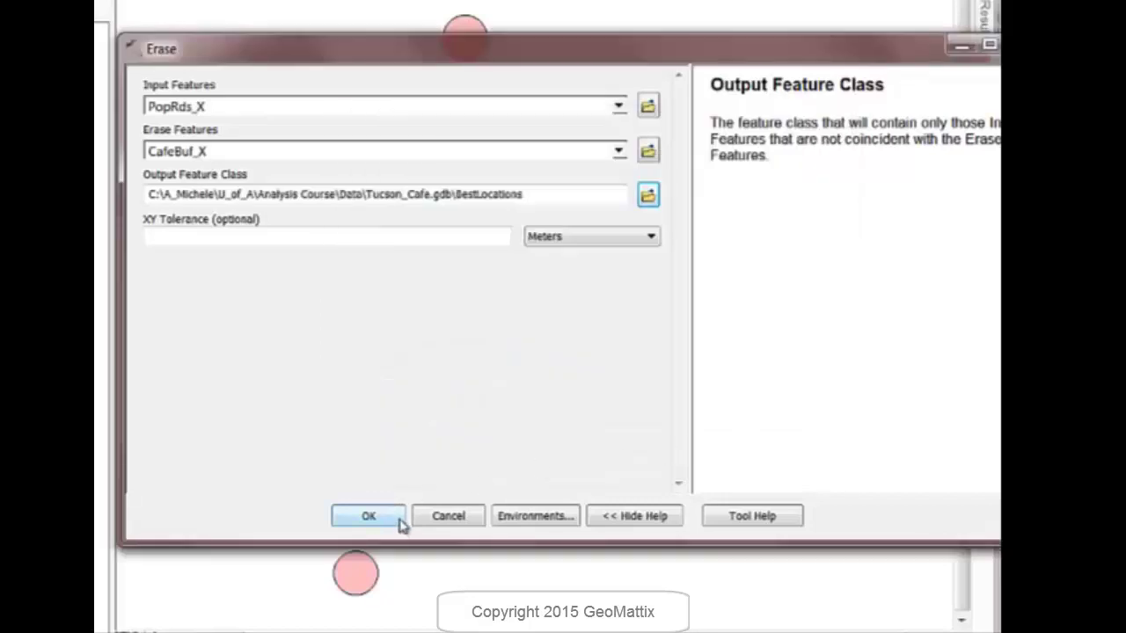
left_click(370, 517)
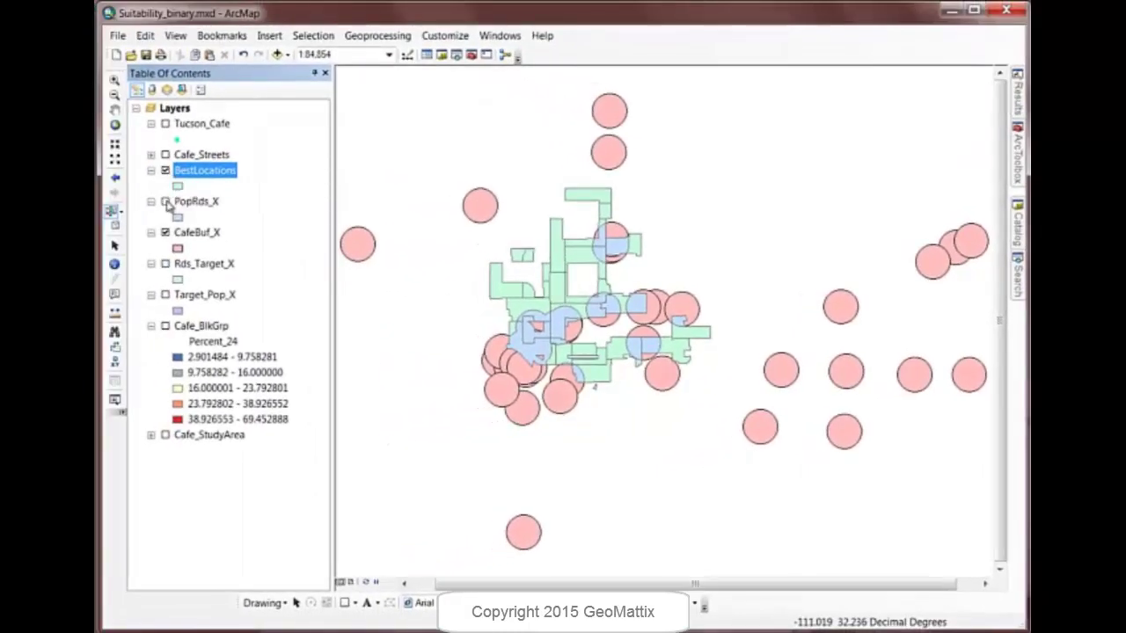
Step: Uncheck the PopRds_X and CafeBuf_X layers in the Table of Contents
left_click(165, 201)
left_click(166, 232)
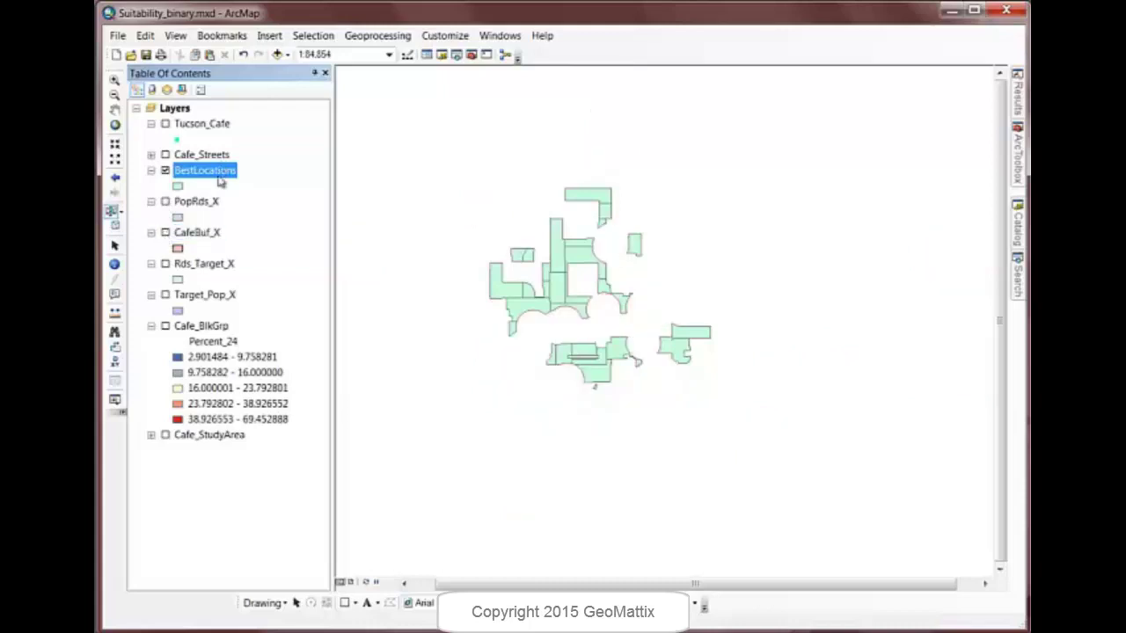